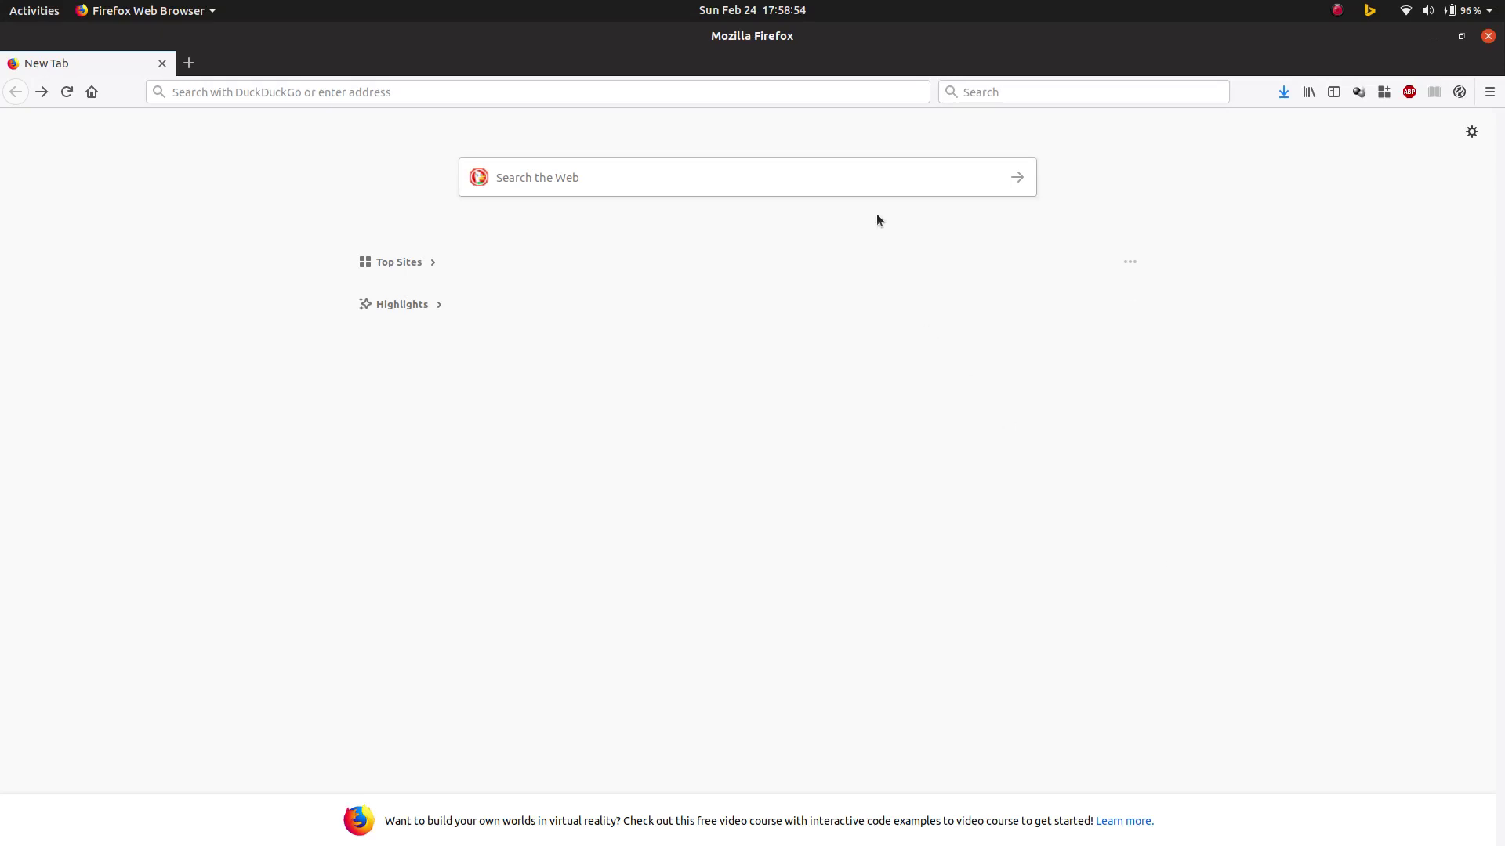
# Step: Search the web for 'activemq artemis' from the new tab's DuckDuckGo box
pyautogui.click(878, 184)
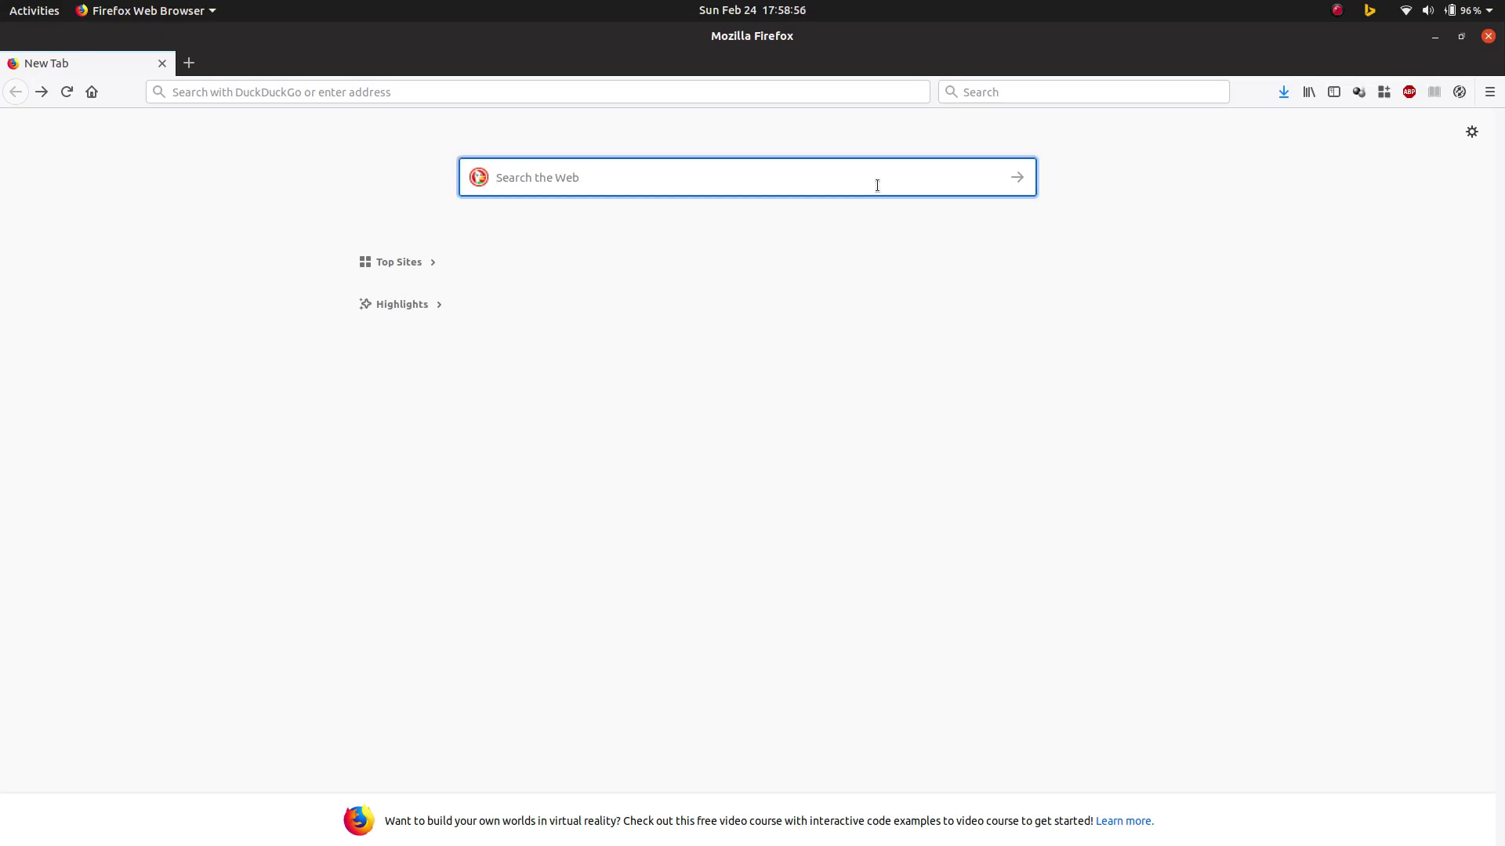
pyautogui.write('a')
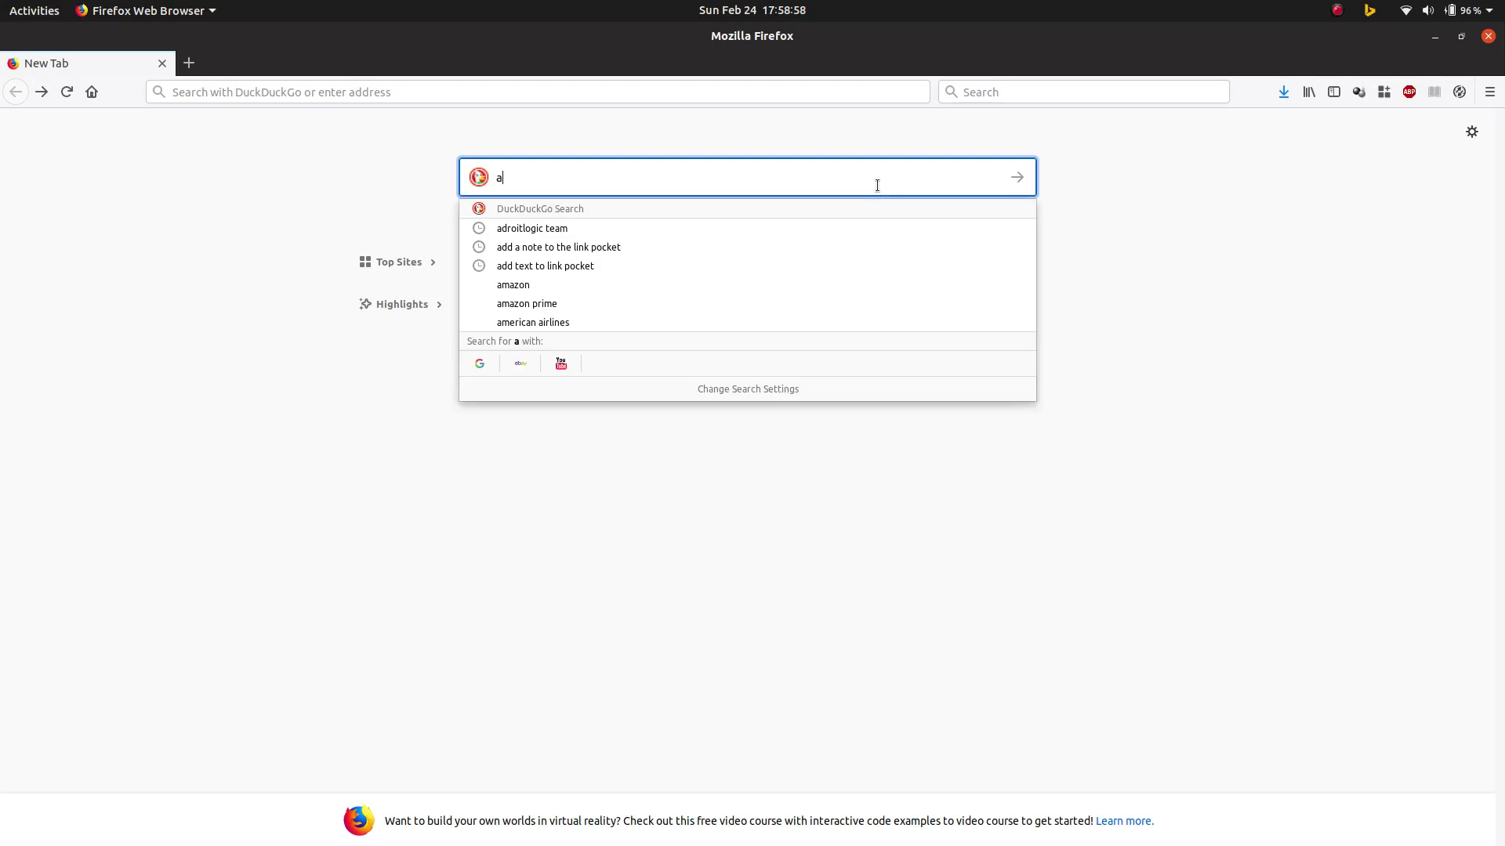
pyautogui.write('ctivem')
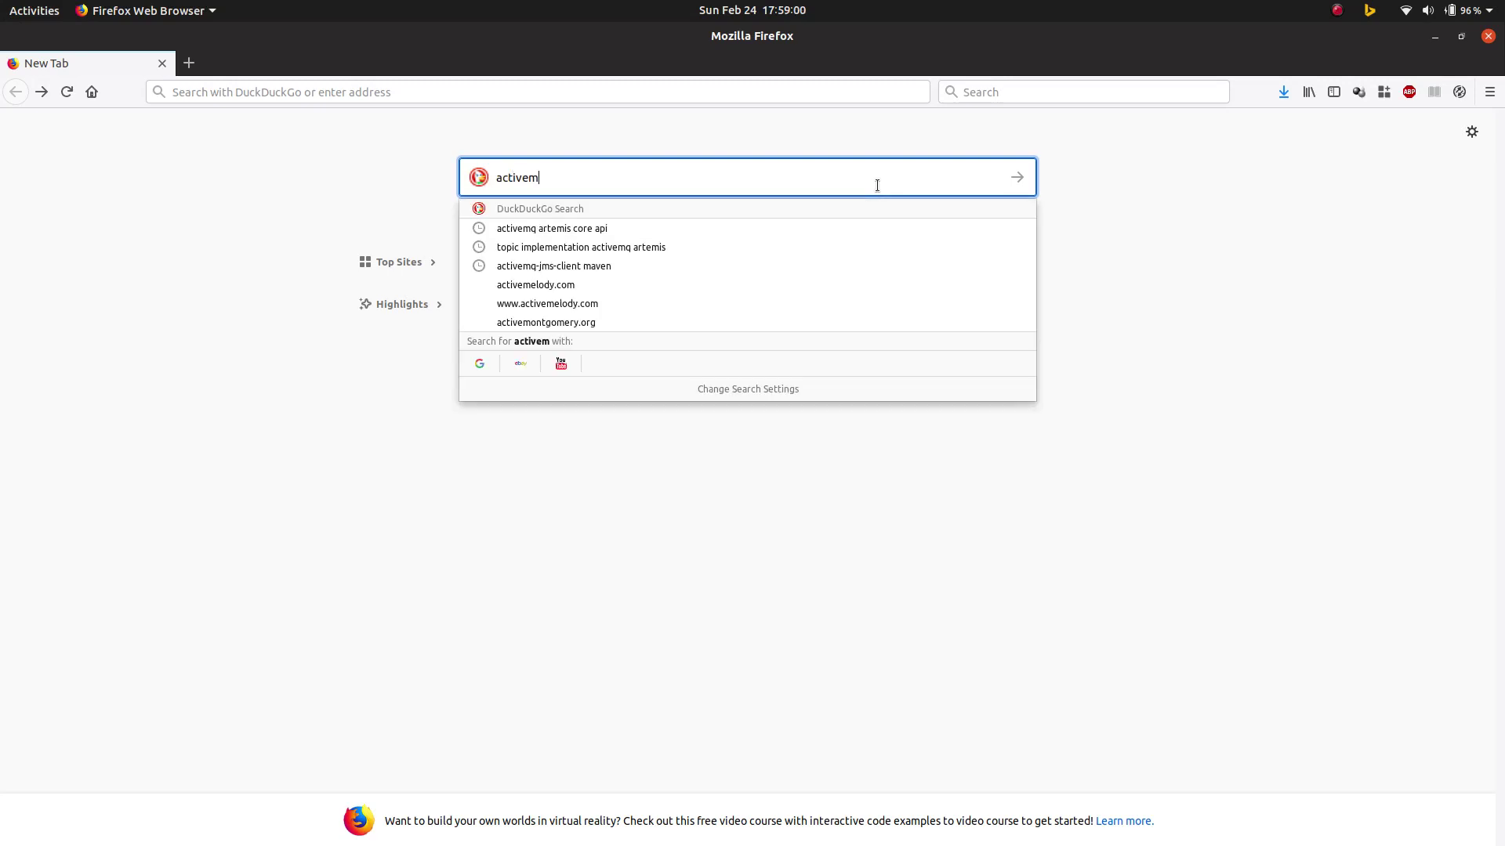
pyautogui.write('q ')
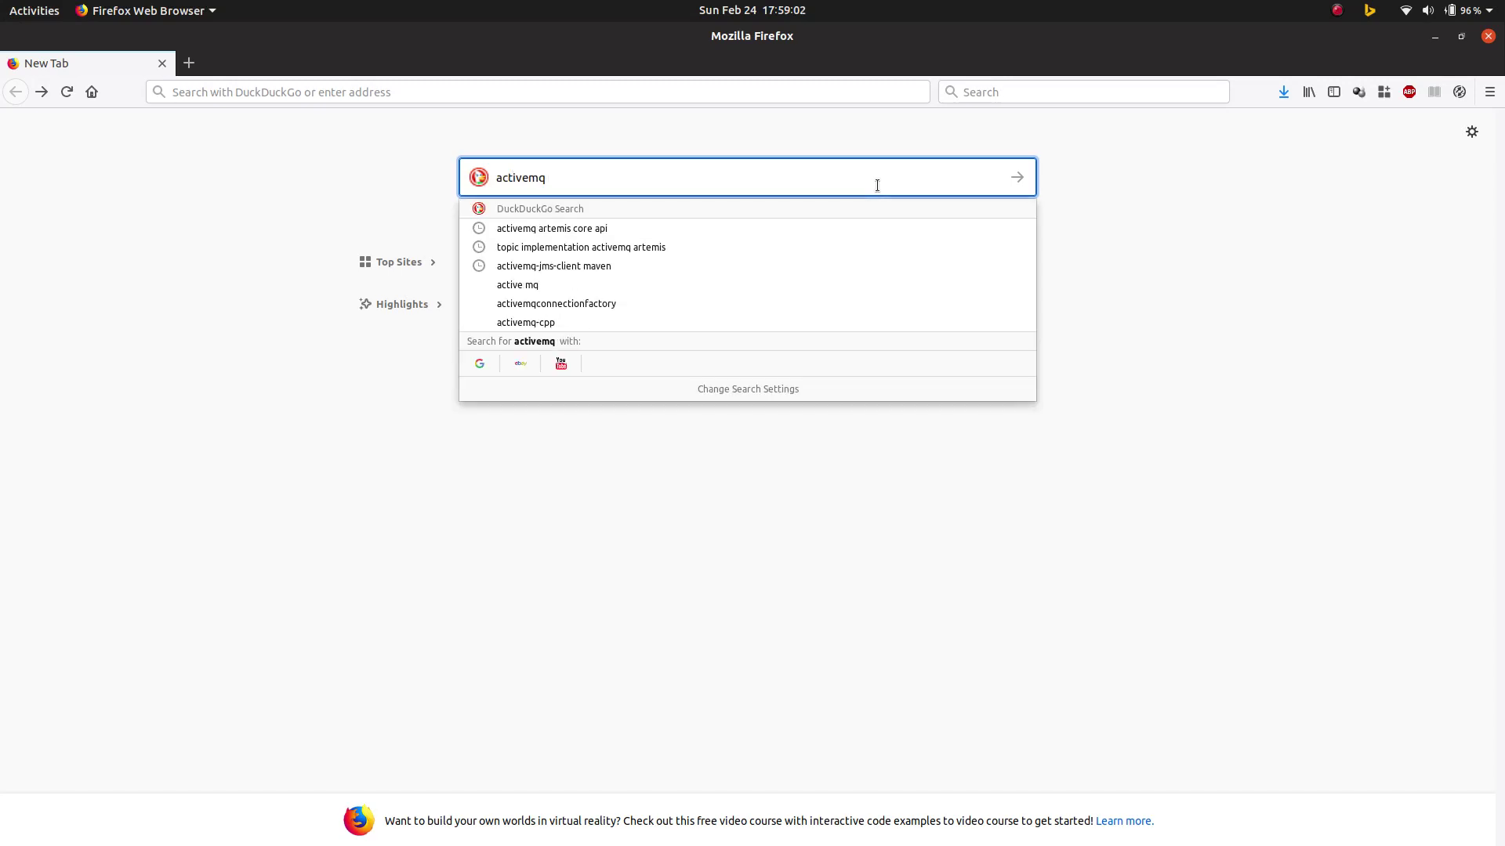
pyautogui.write('artemis')
pyautogui.press('Return')
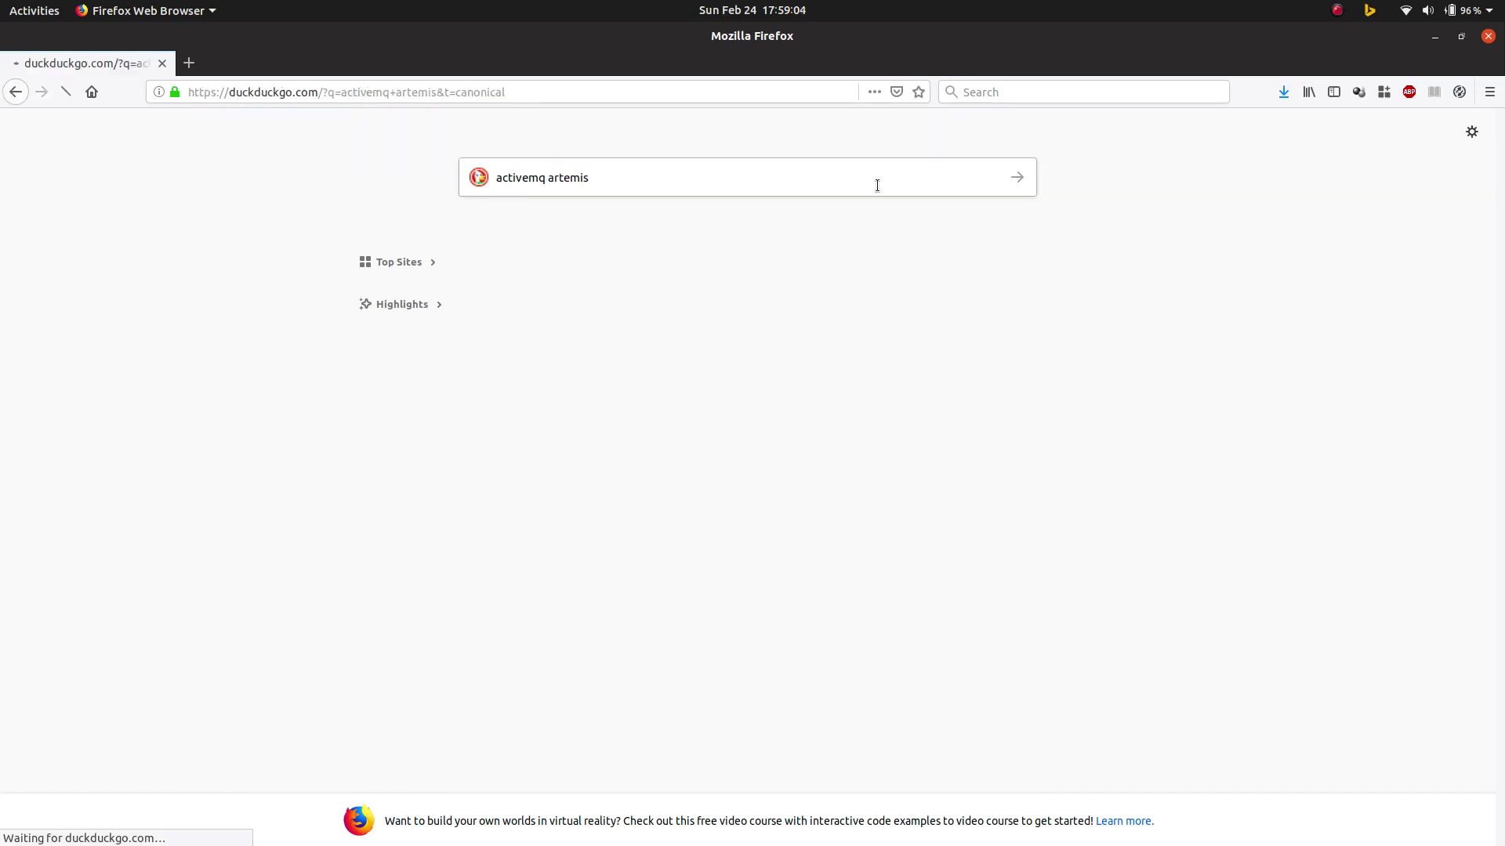
# Step: Open the ActiveMQ Artemis project page from the results and go to its Download page
pyautogui.click(259, 370)
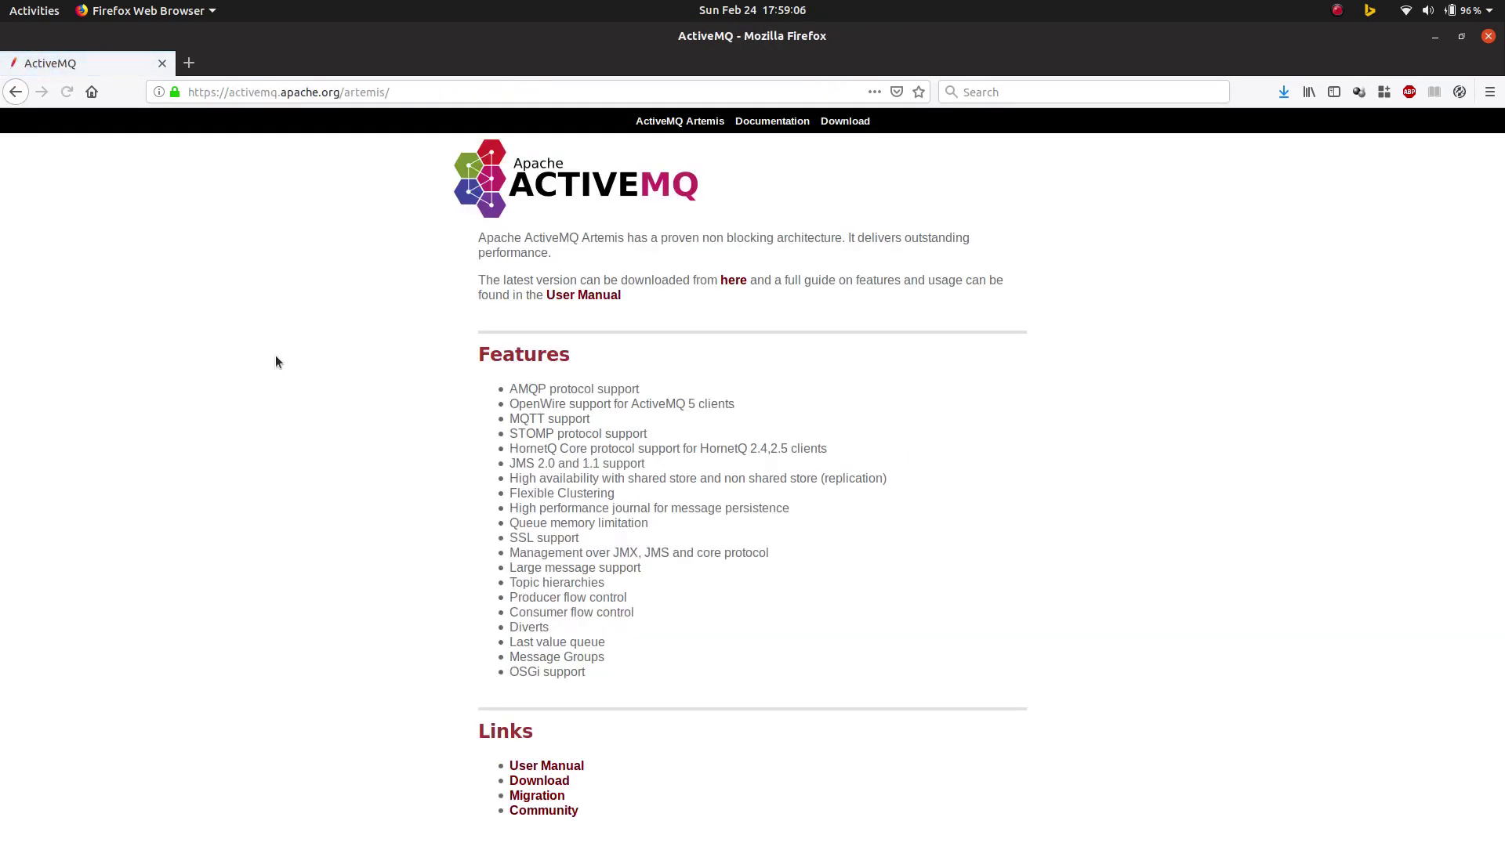
pyautogui.click(847, 125)
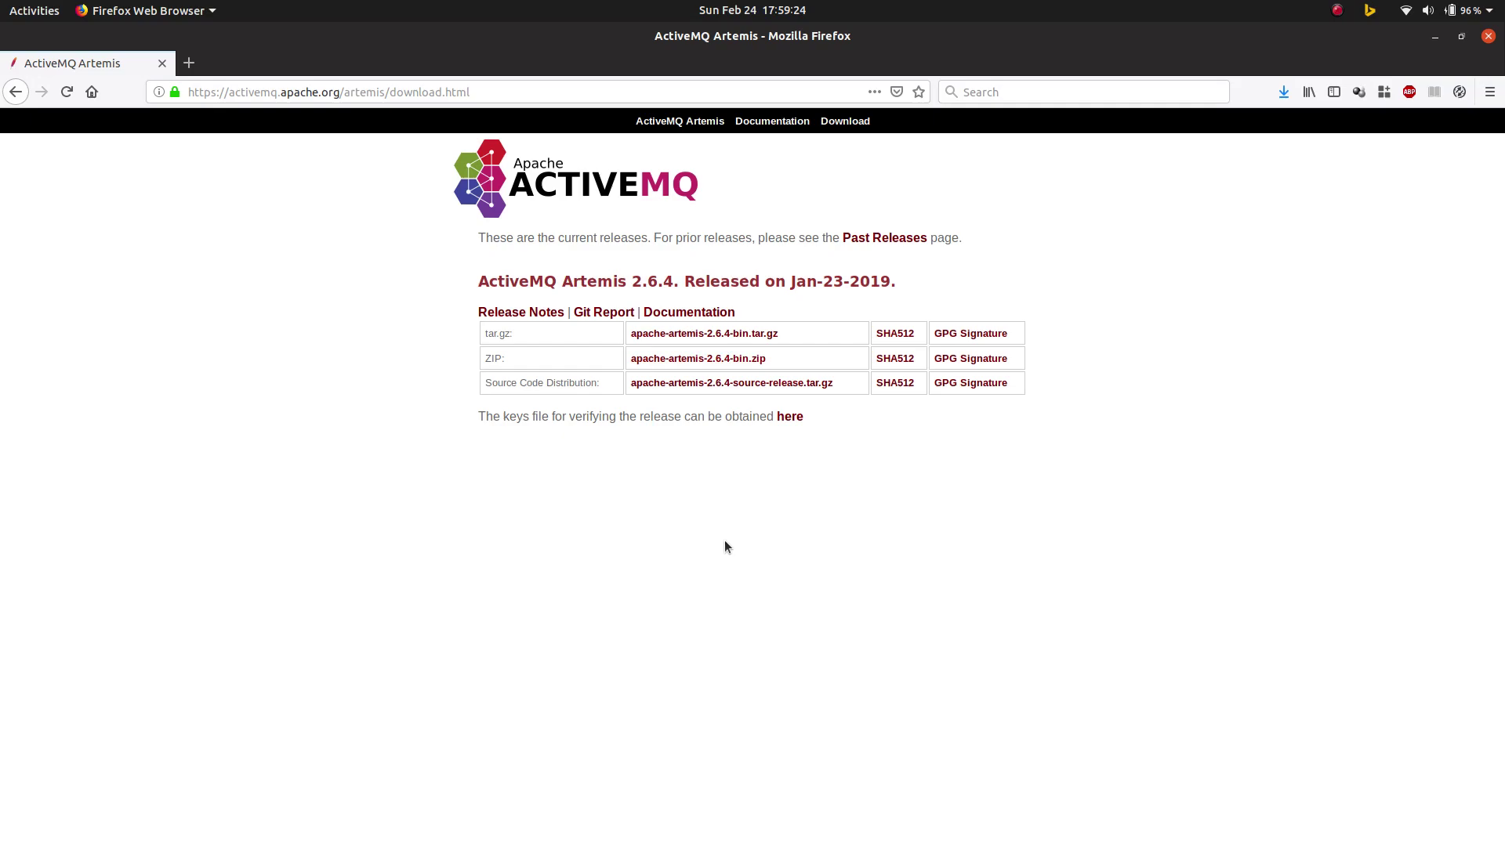
# Step: In Files, extract apache-artemis-2.6.3-bin.zip into the Tutorial folder with Extract Here
pyautogui.press('super+d')
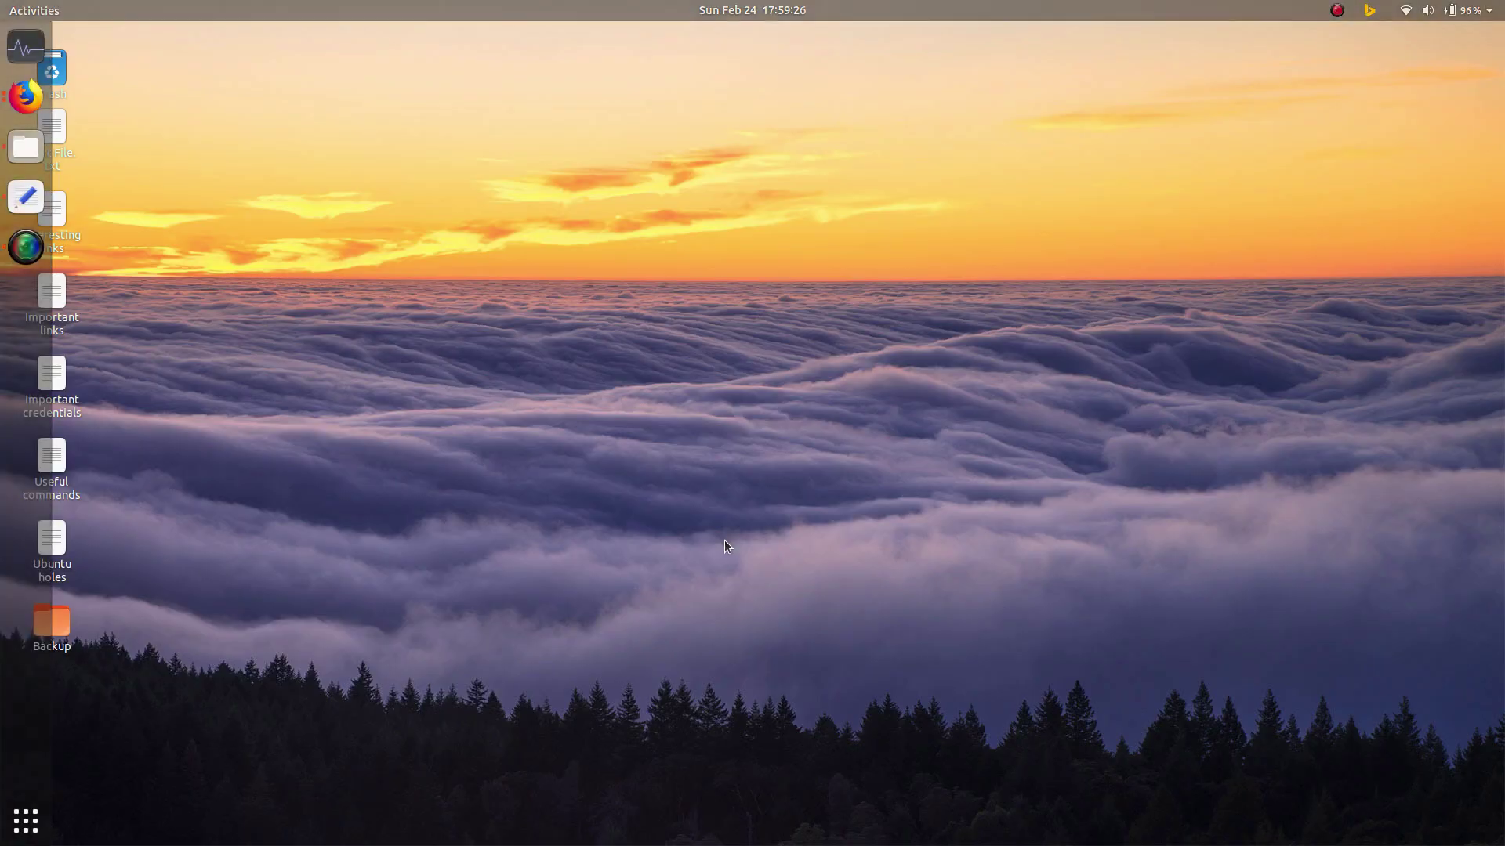
pyautogui.hotkey('alt', 'Tab')
pyautogui.hotkey('alt', 'Tab')
pyautogui.click(729, 538)
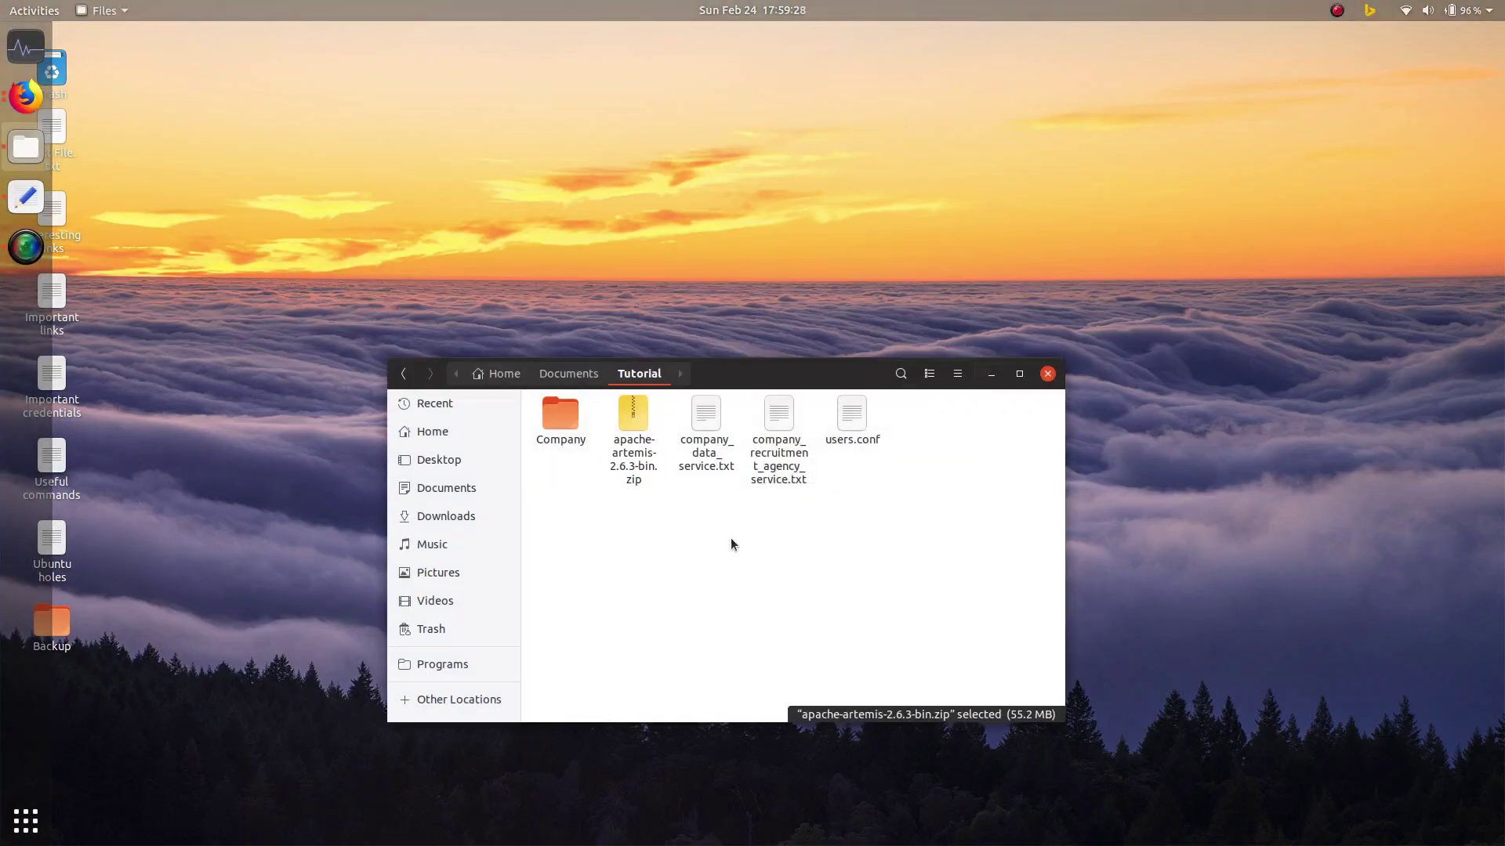
pyautogui.click(616, 465)
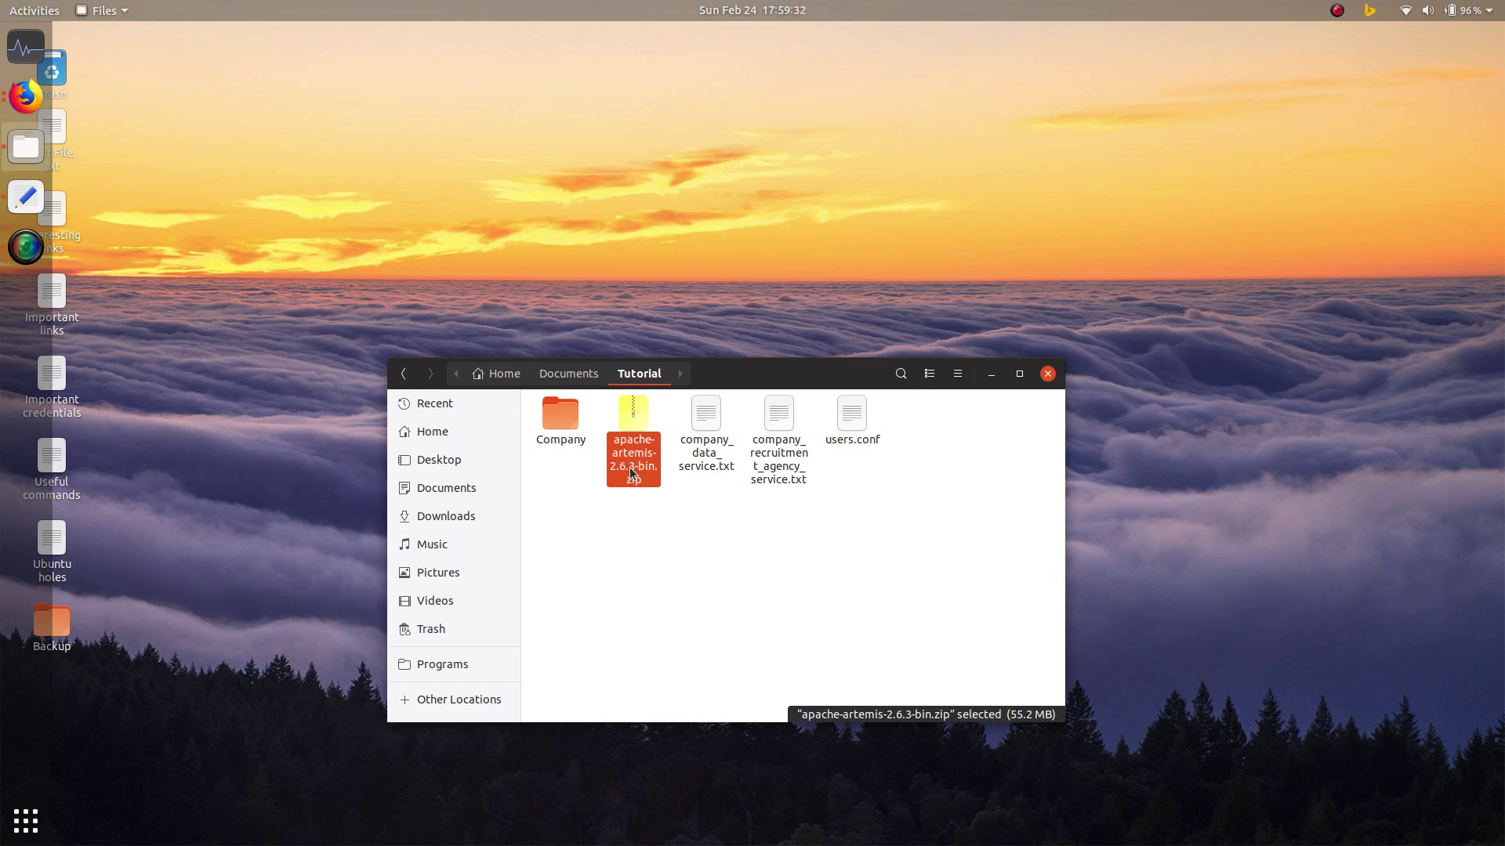
pyautogui.rightClick(633, 470)
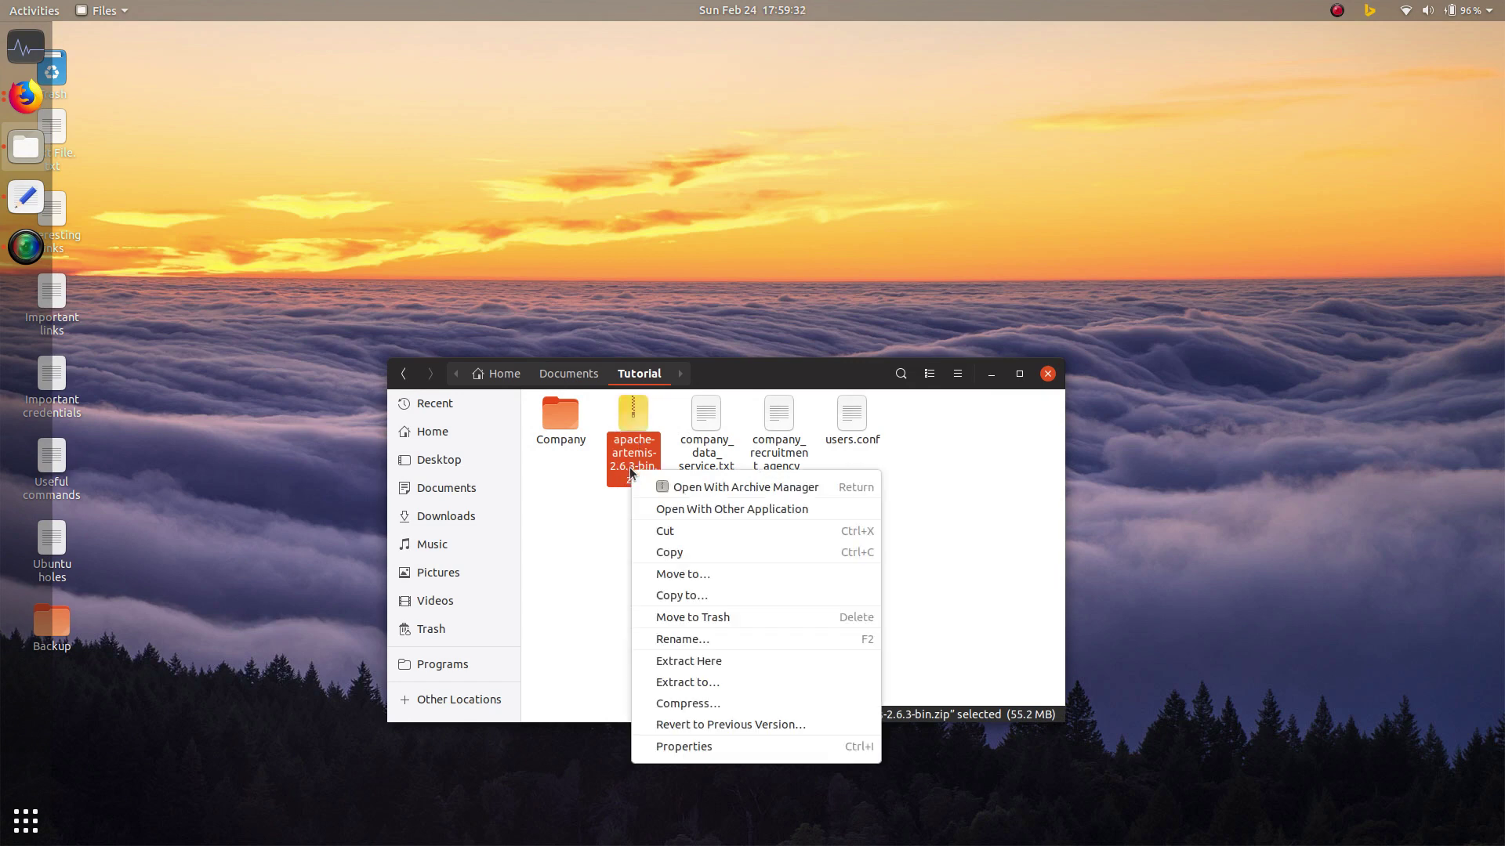
pyautogui.click(715, 659)
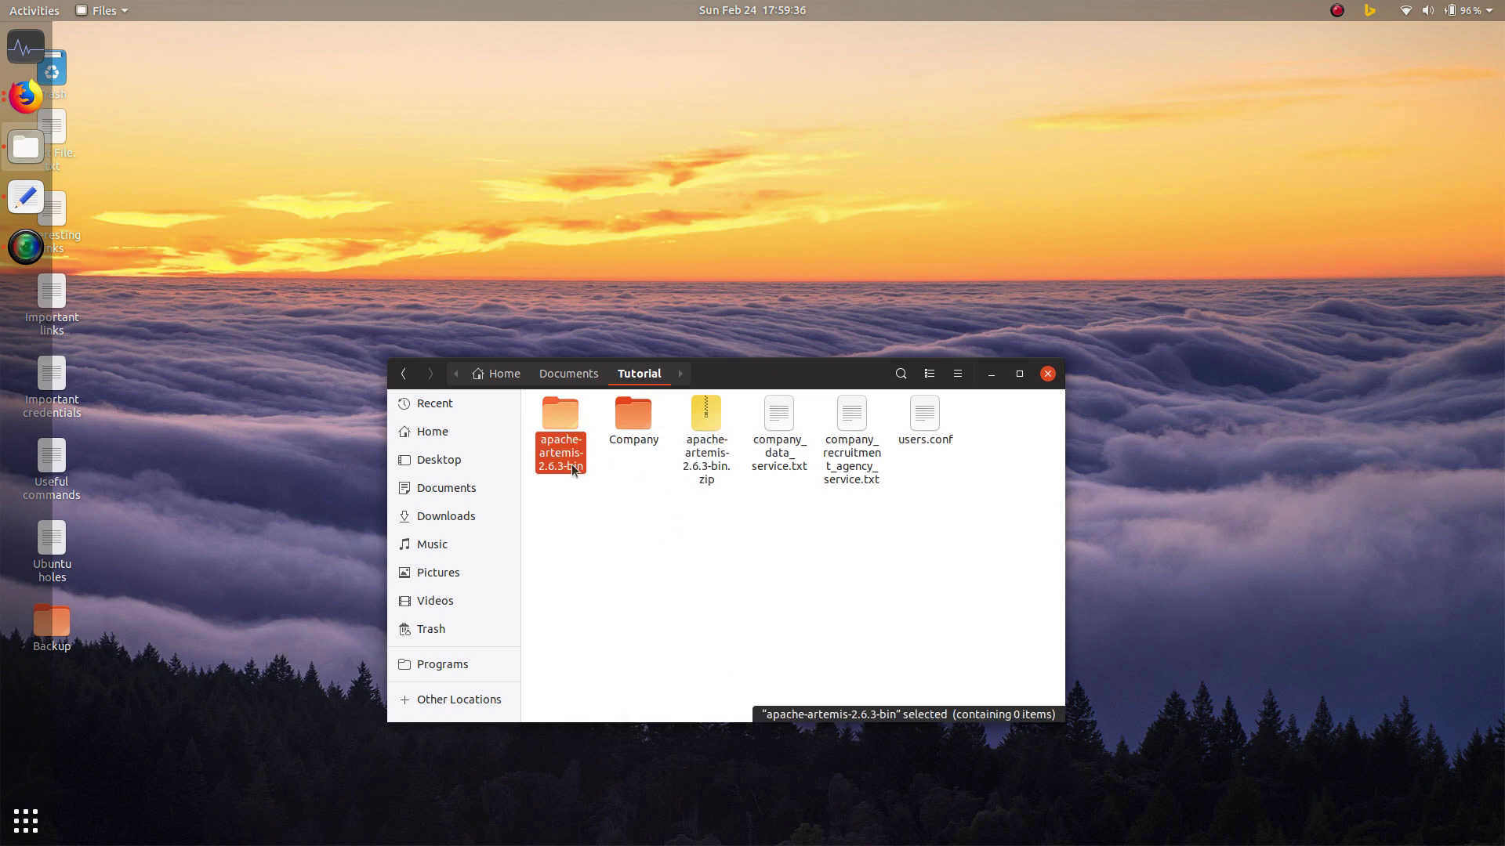
# Step: Clear the file selection and put the Files window away
pyautogui.click(635, 511)
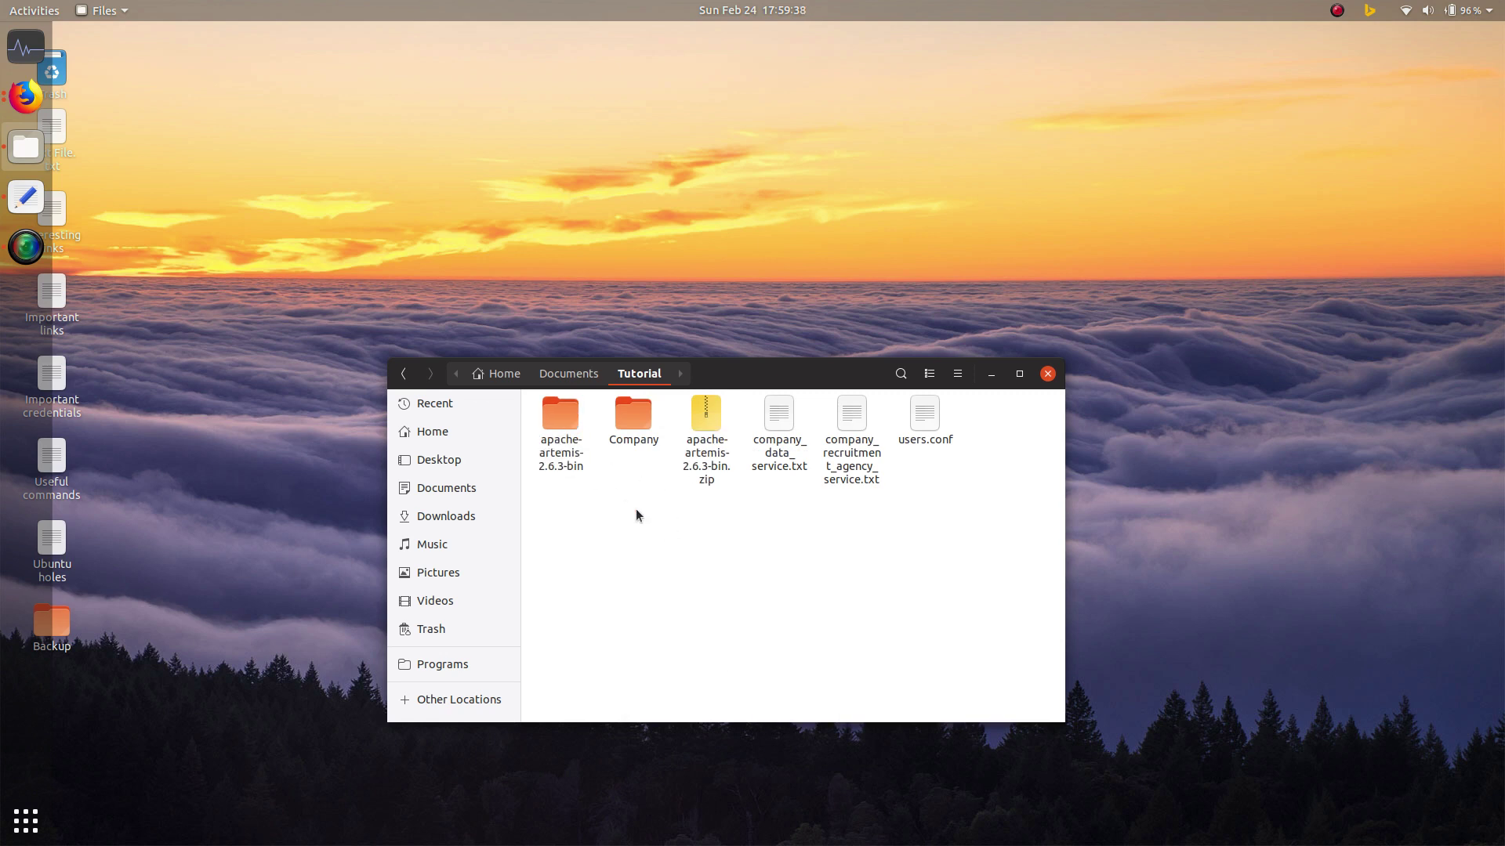
pyautogui.press('super+h')
pyautogui.hotkey('alt', 'Tab')
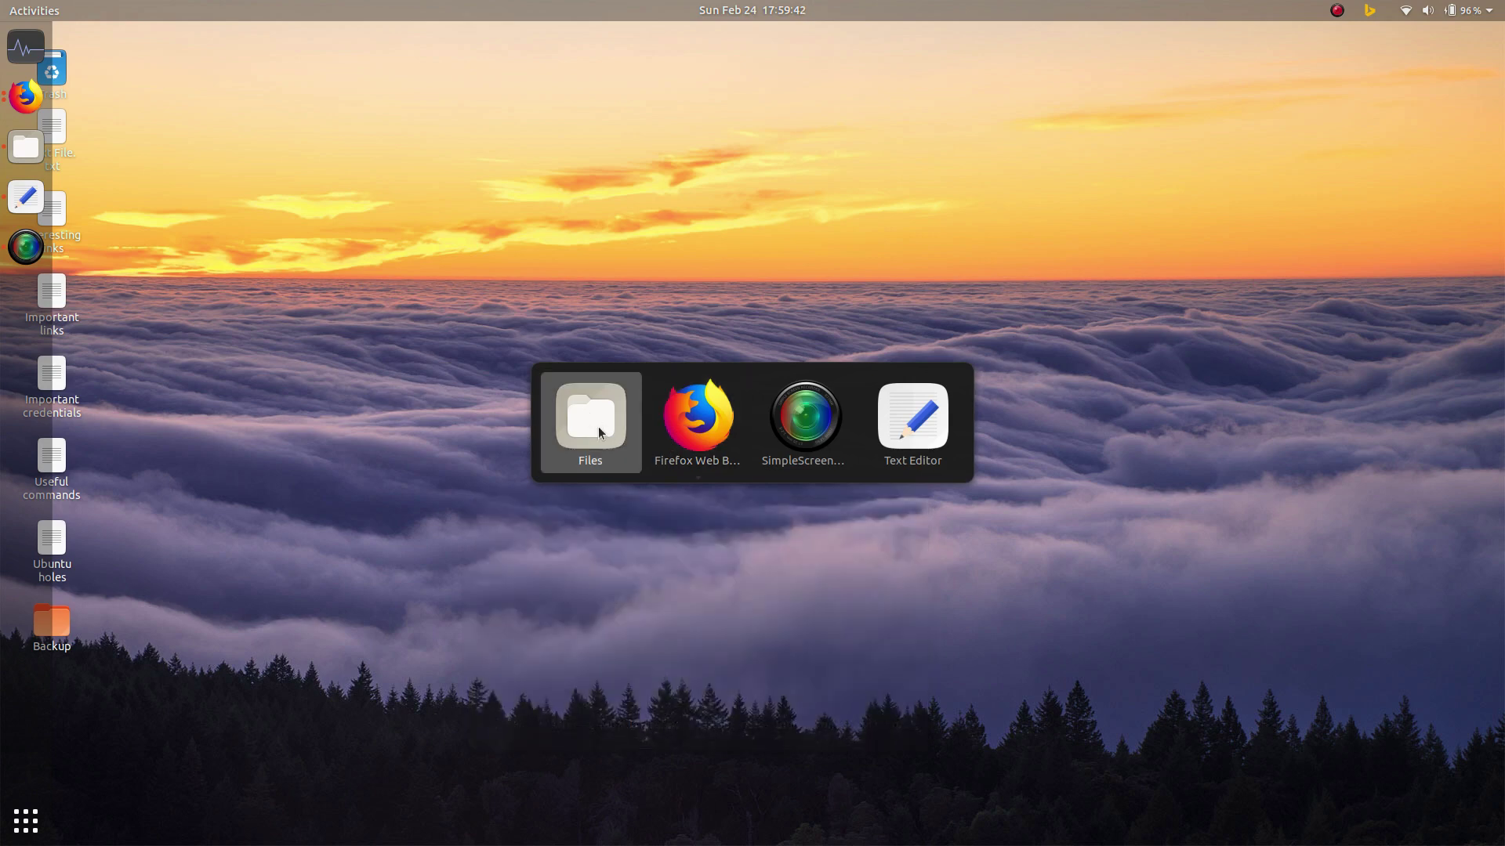
pyautogui.click(599, 427)
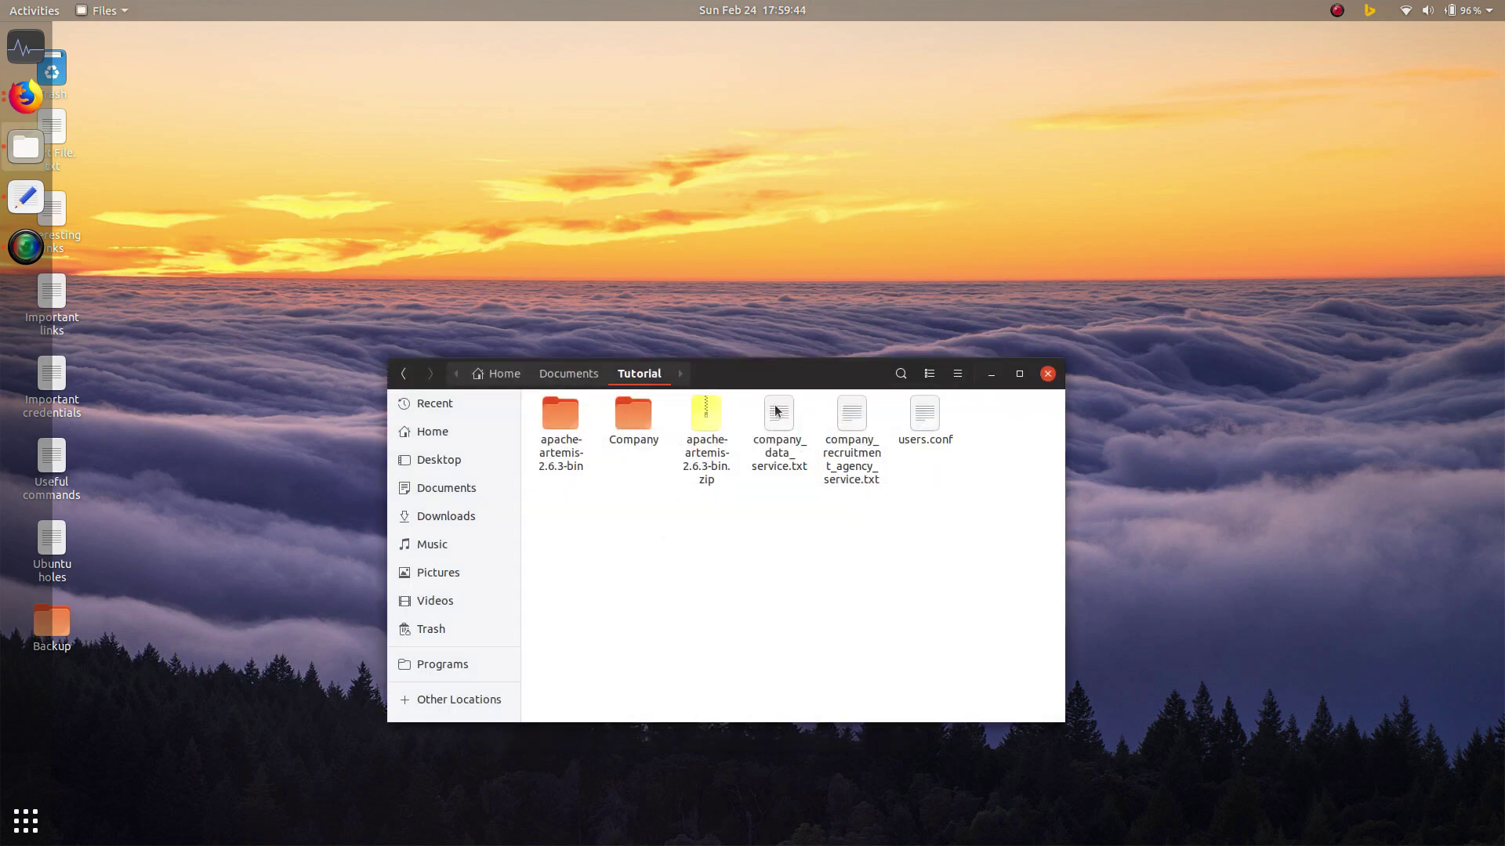
# Step: Open a maximized terminal and start a cd path through Documents/Tutorial/apache-artemis-2.6.3-bin
pyautogui.click(991, 373)
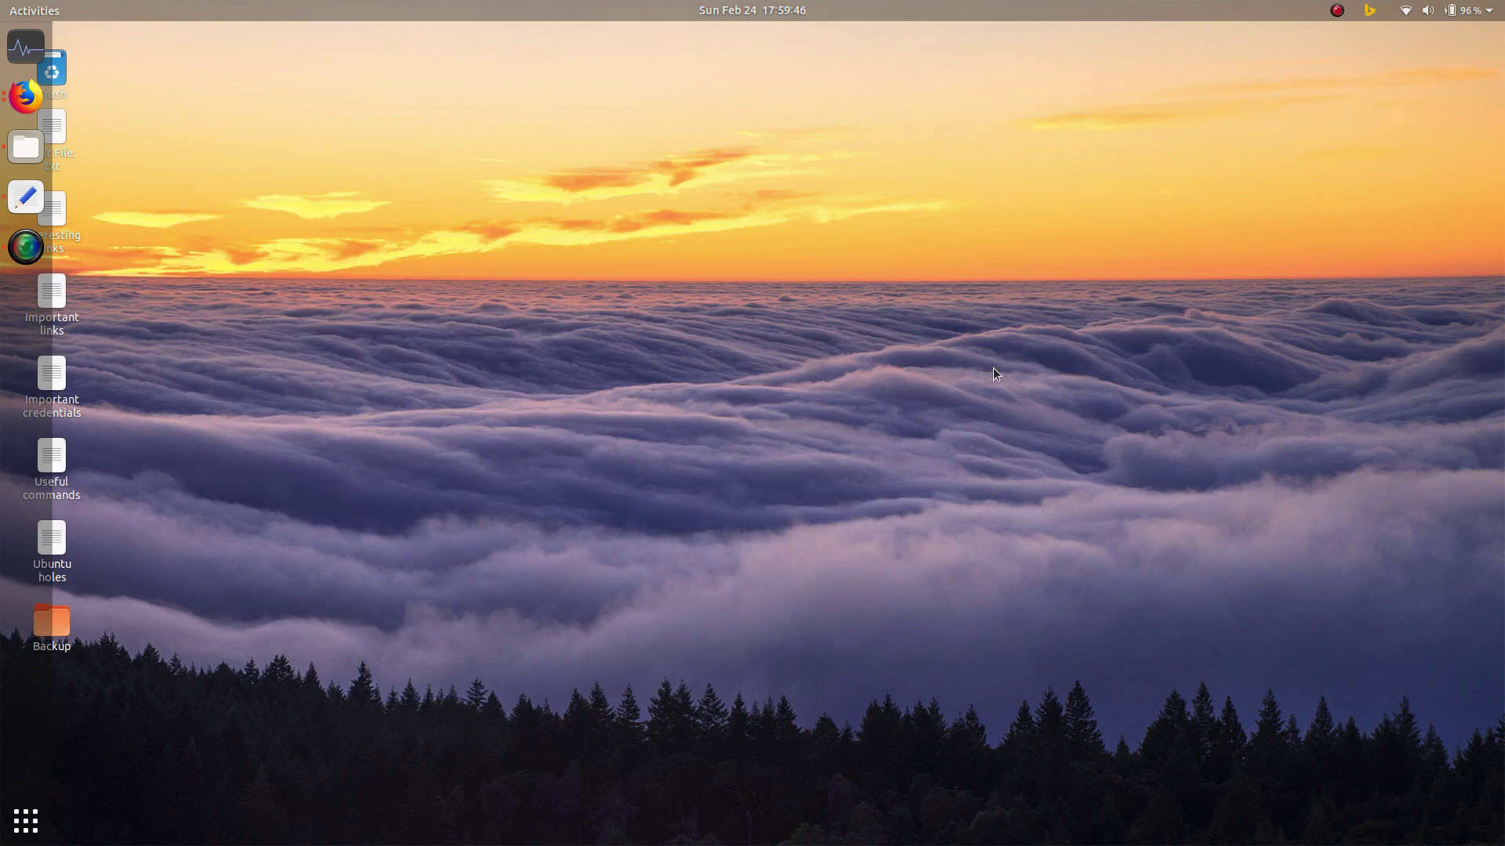
pyautogui.hotkey('ctrl', 'alt', 't')
pyautogui.doubleClick(1000, 253)
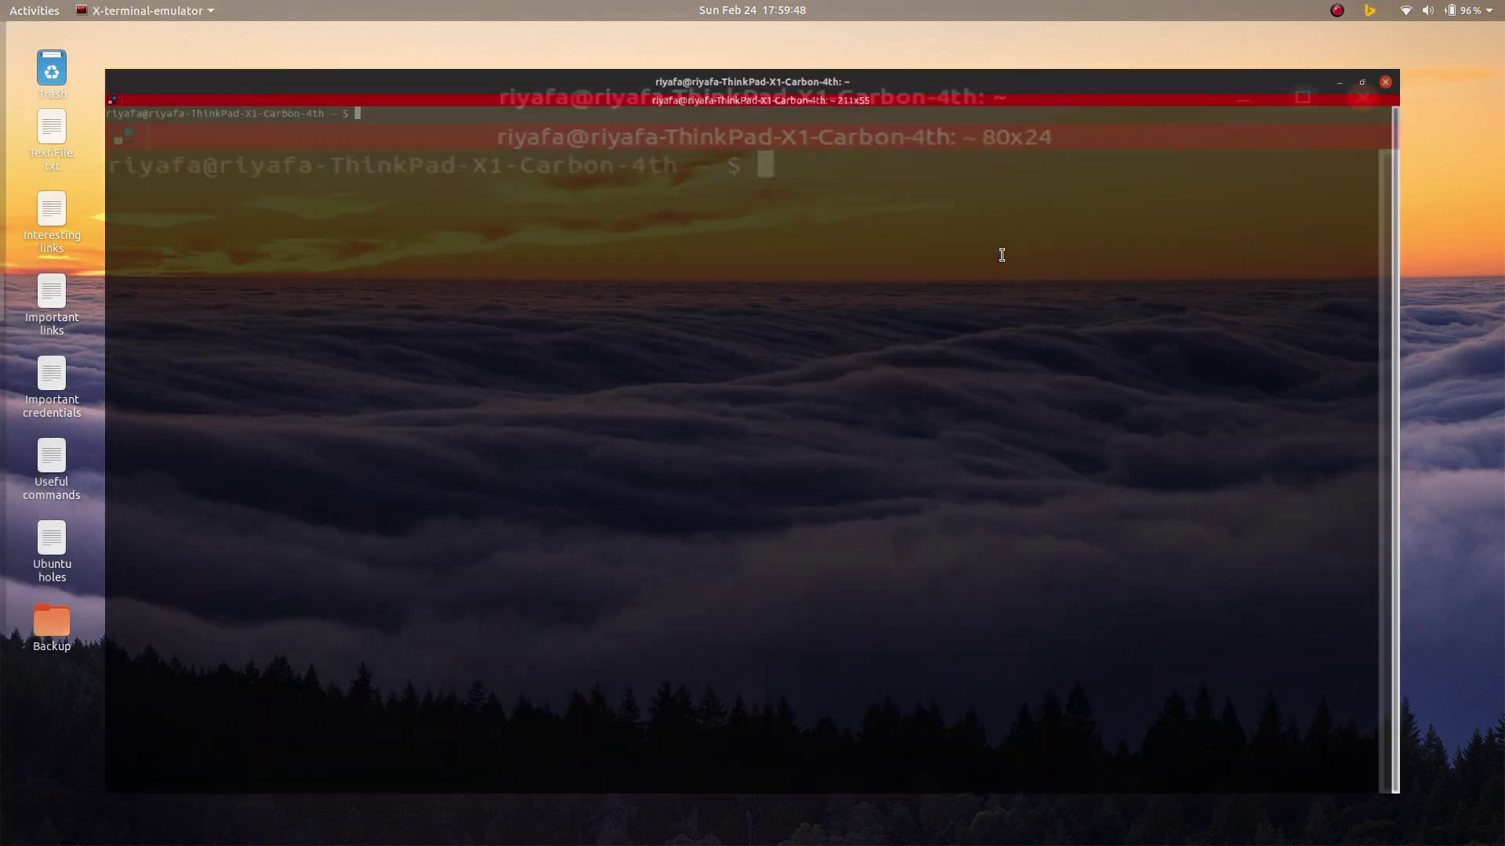
pyautogui.write('cd Doc')
pyautogui.press('Tab')
pyautogui.write('T')
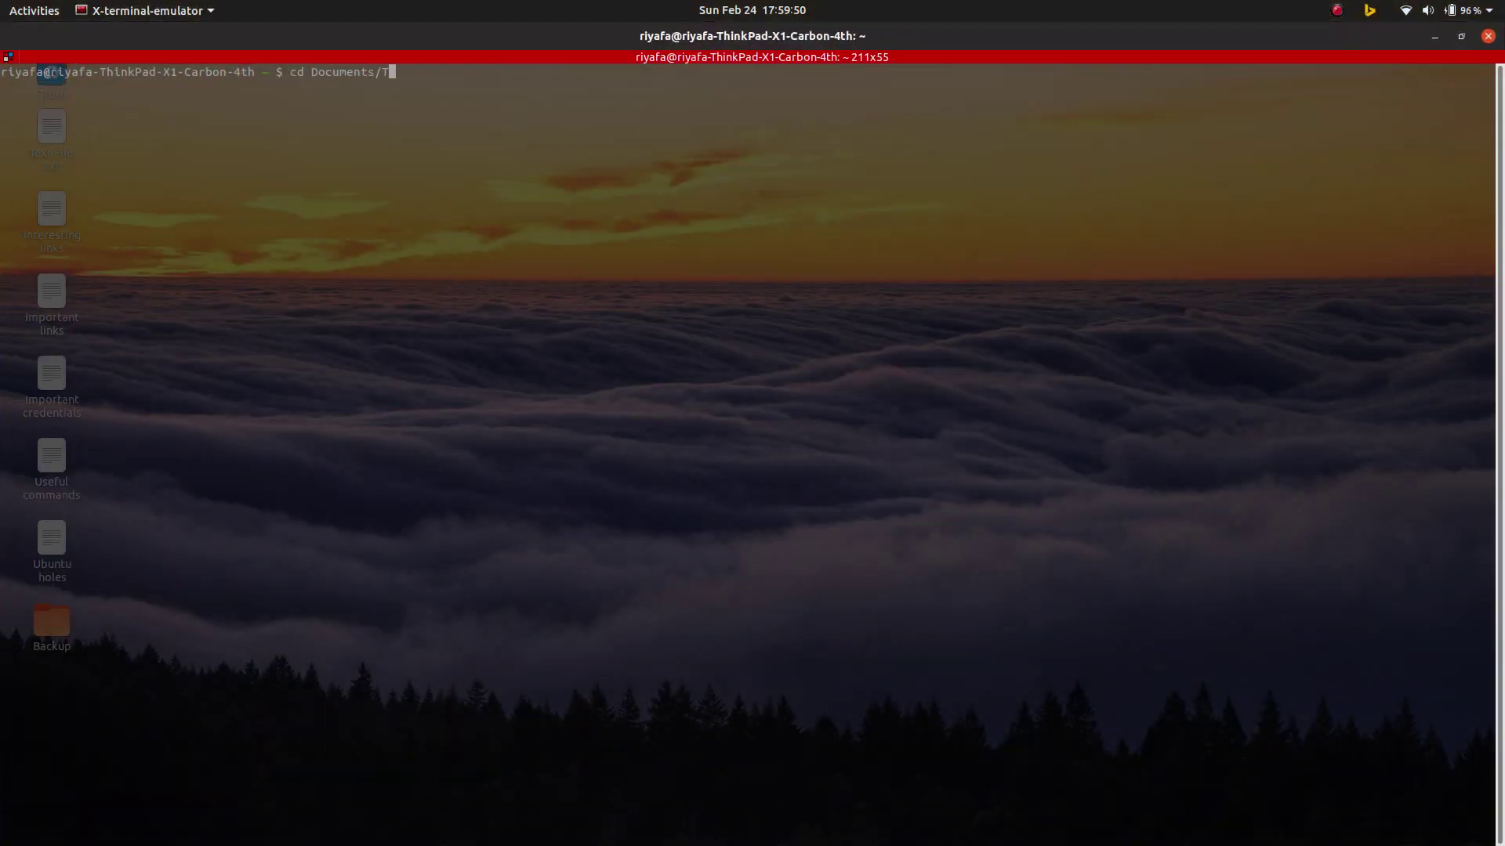
pyautogui.write('uto')
pyautogui.press('Tab')
pyautogui.write('a')
pyautogui.write('p')
pyautogui.press('Tab')
pyautogui.write('bi')
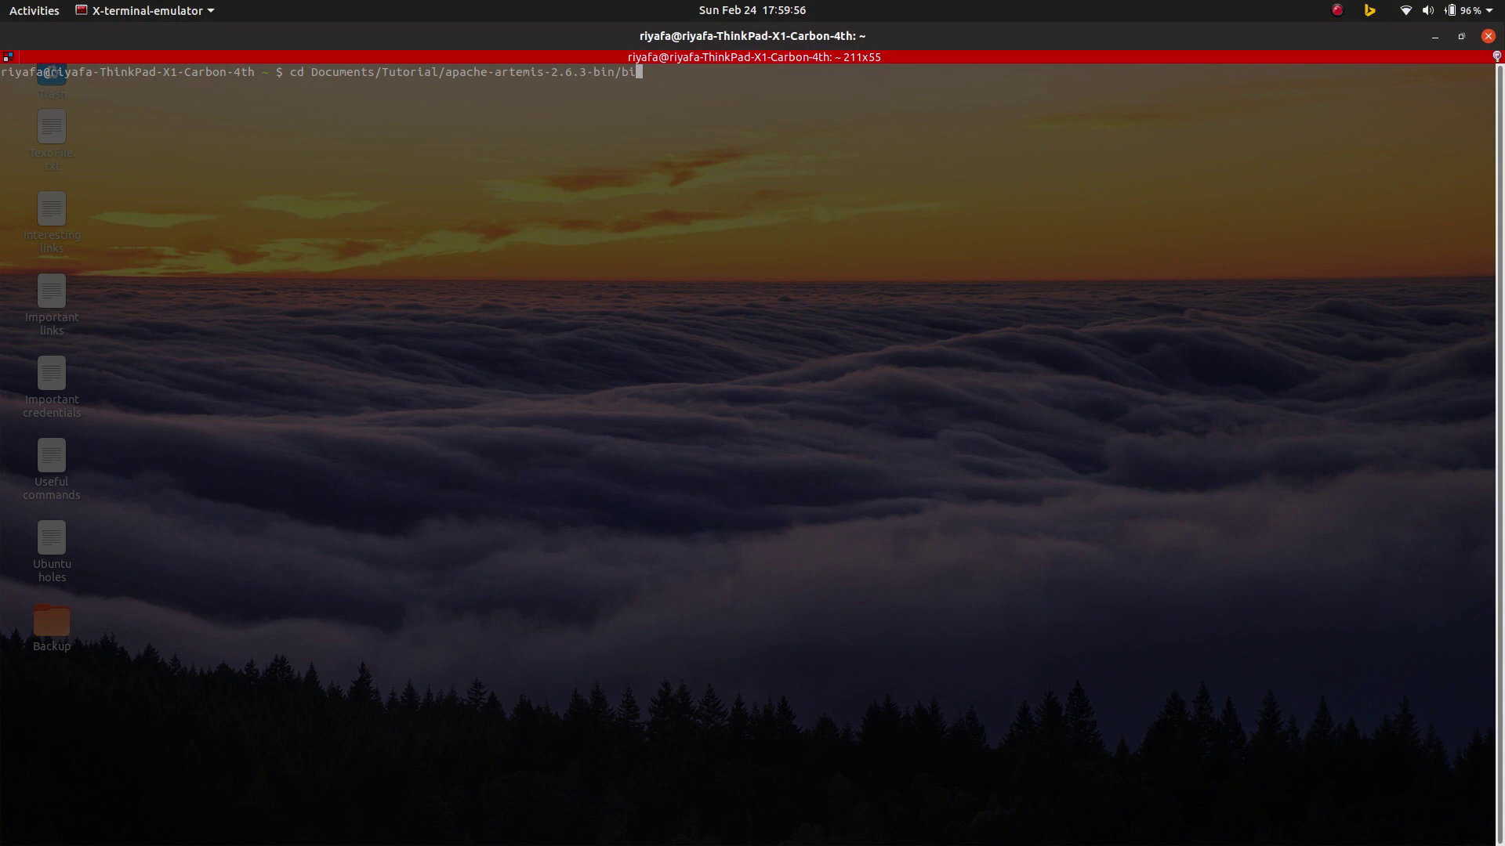
# Step: Finish the cd into apache-artemis-2.6.3/bin and confirm the location with pwd
pyautogui.press('Tab')
pyautogui.press('BackSpace')
pyautogui.press('BackSpace')
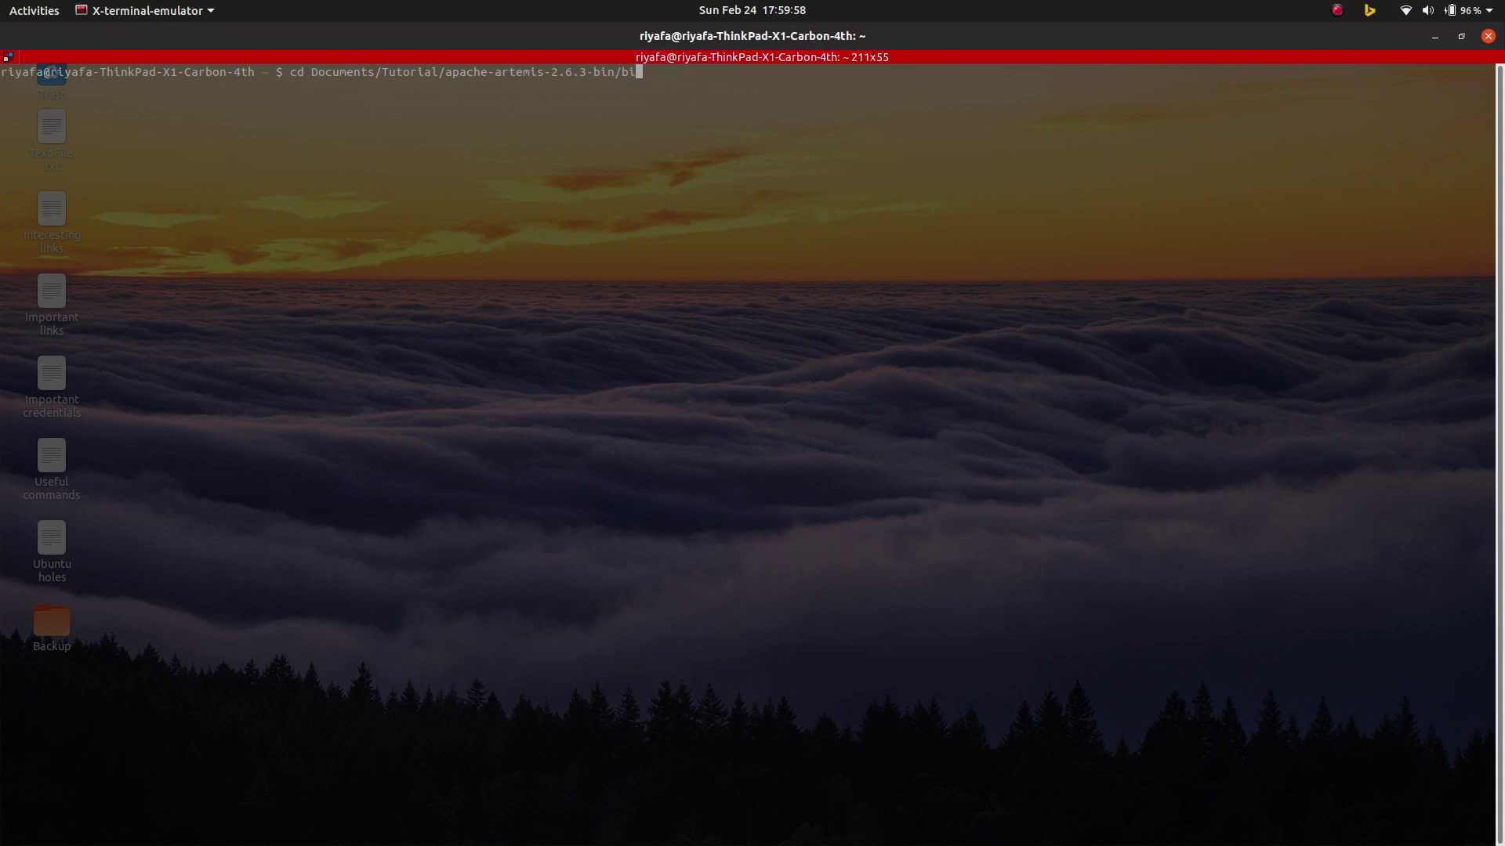
pyautogui.press('BackSpace')
pyautogui.press('BackSpace')
pyautogui.press('Tab')
pyautogui.write('bin')
pyautogui.press('Tab')
pyautogui.press('Return')
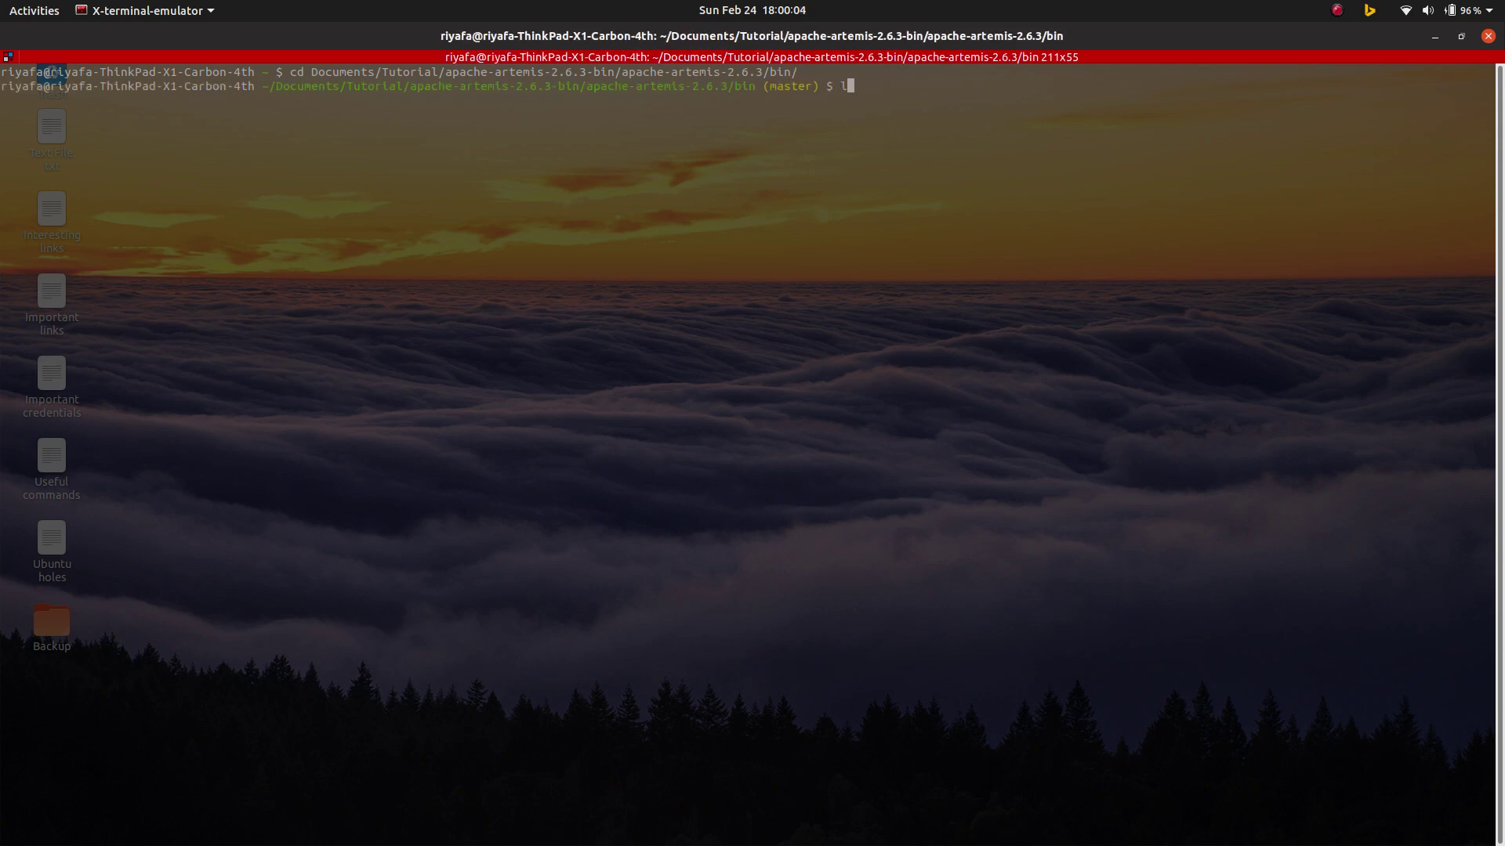
pyautogui.write('pwd')
pyautogui.press('Return')
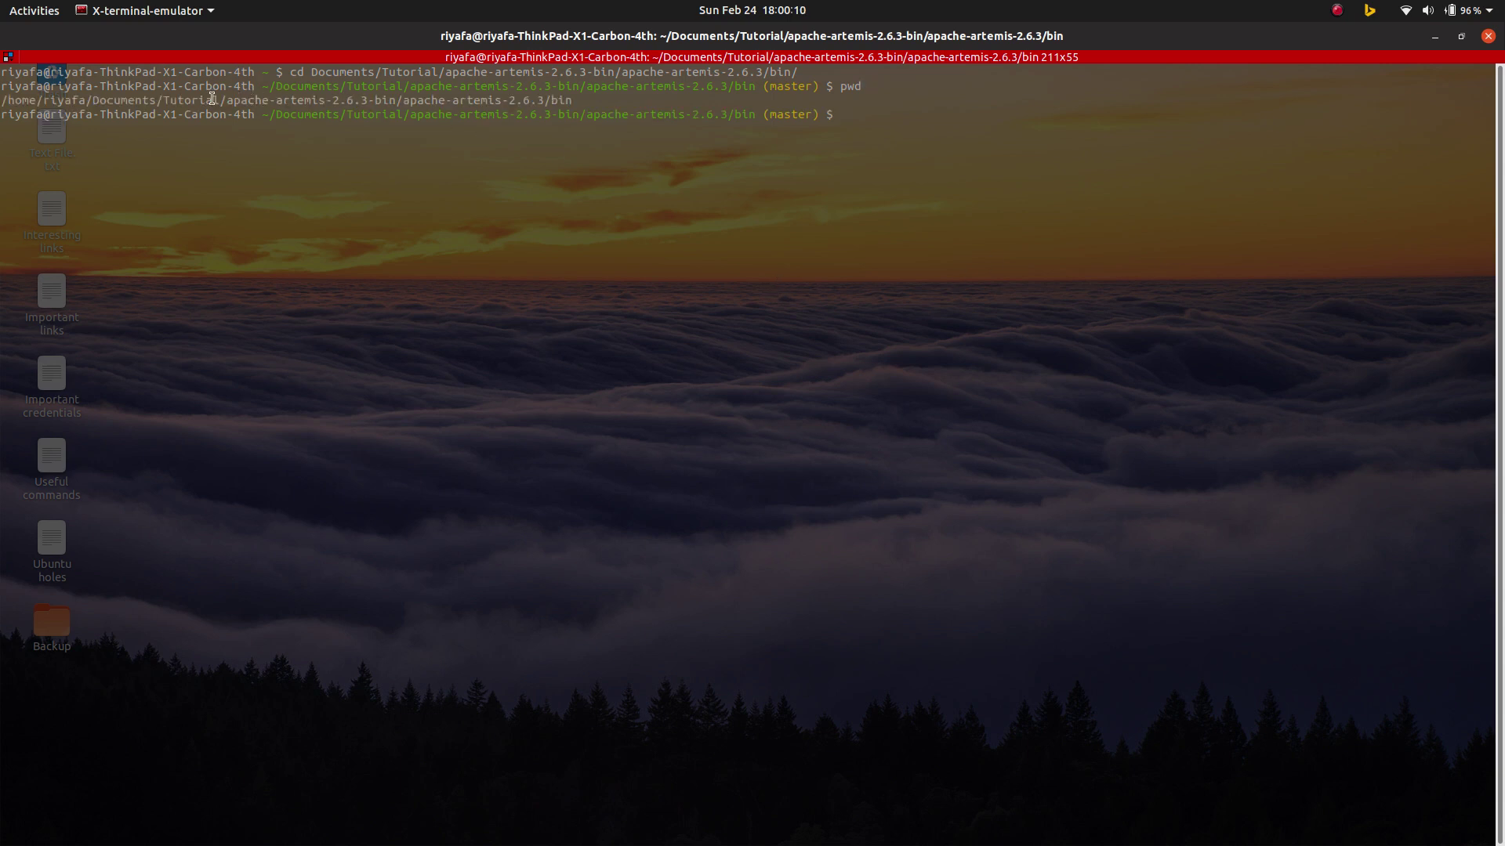
# Step: In Files, browse into apache-artemis-2.6.3-bin/apache-artemis-2.6.3/bin to view its contents
pyautogui.hotkey('alt', 'Tab')
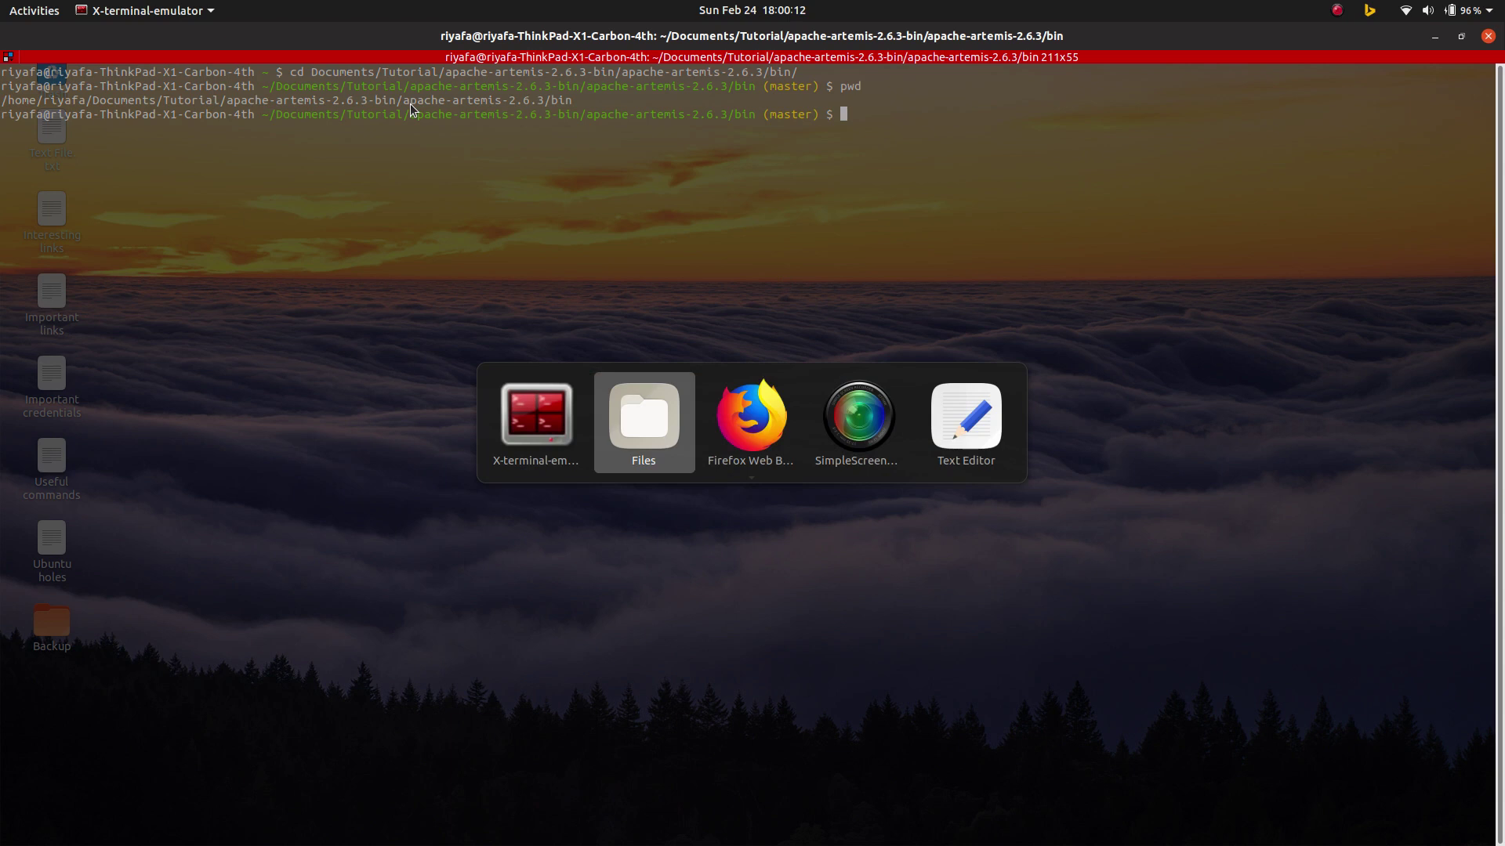
pyautogui.click(553, 408)
pyautogui.doubleClick(553, 408)
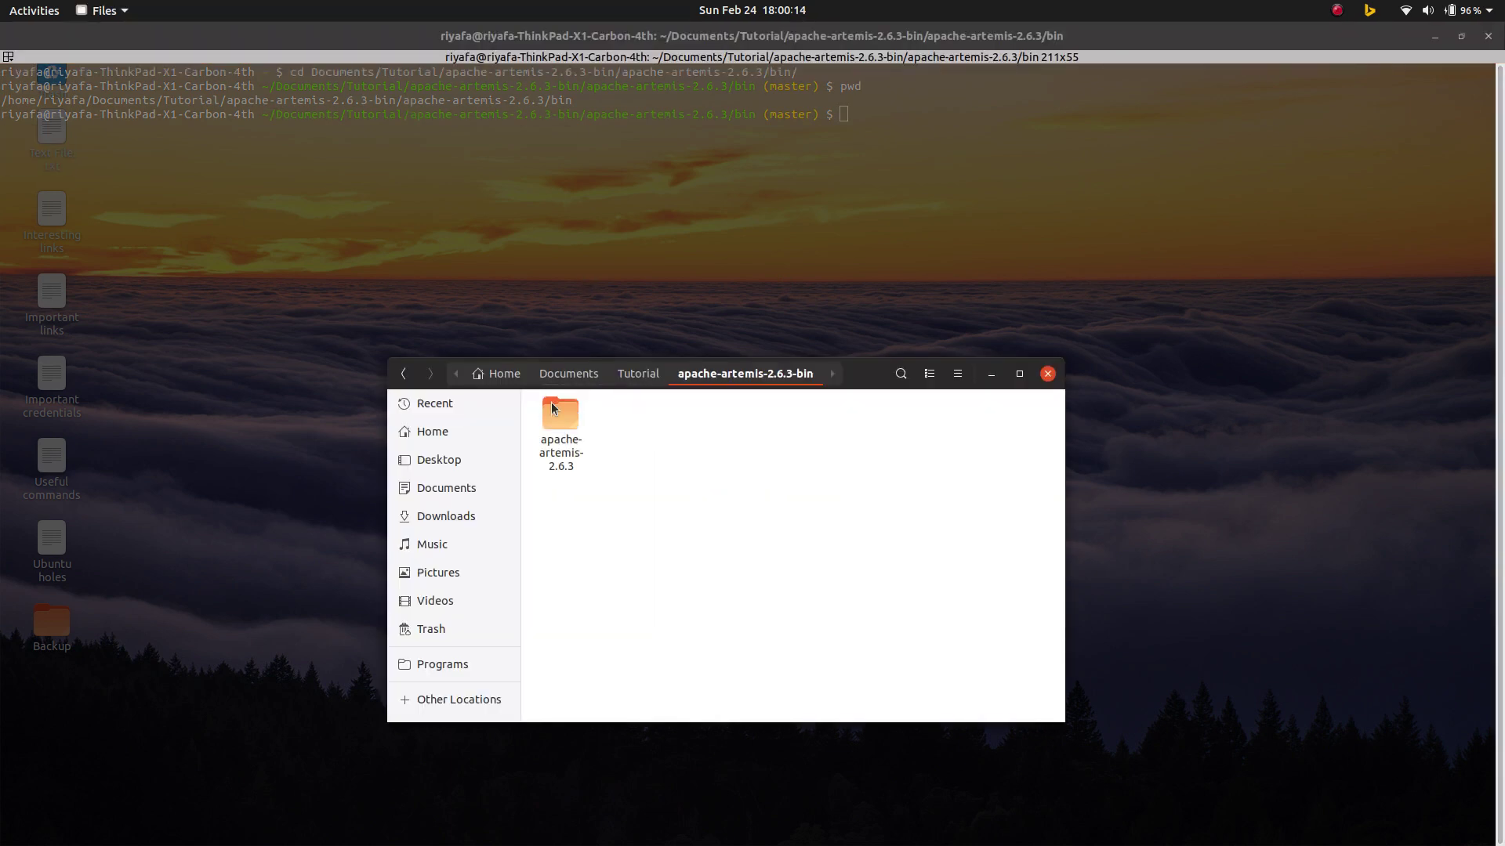
pyautogui.doubleClick(554, 426)
pyautogui.click(556, 440)
pyautogui.doubleClick(556, 440)
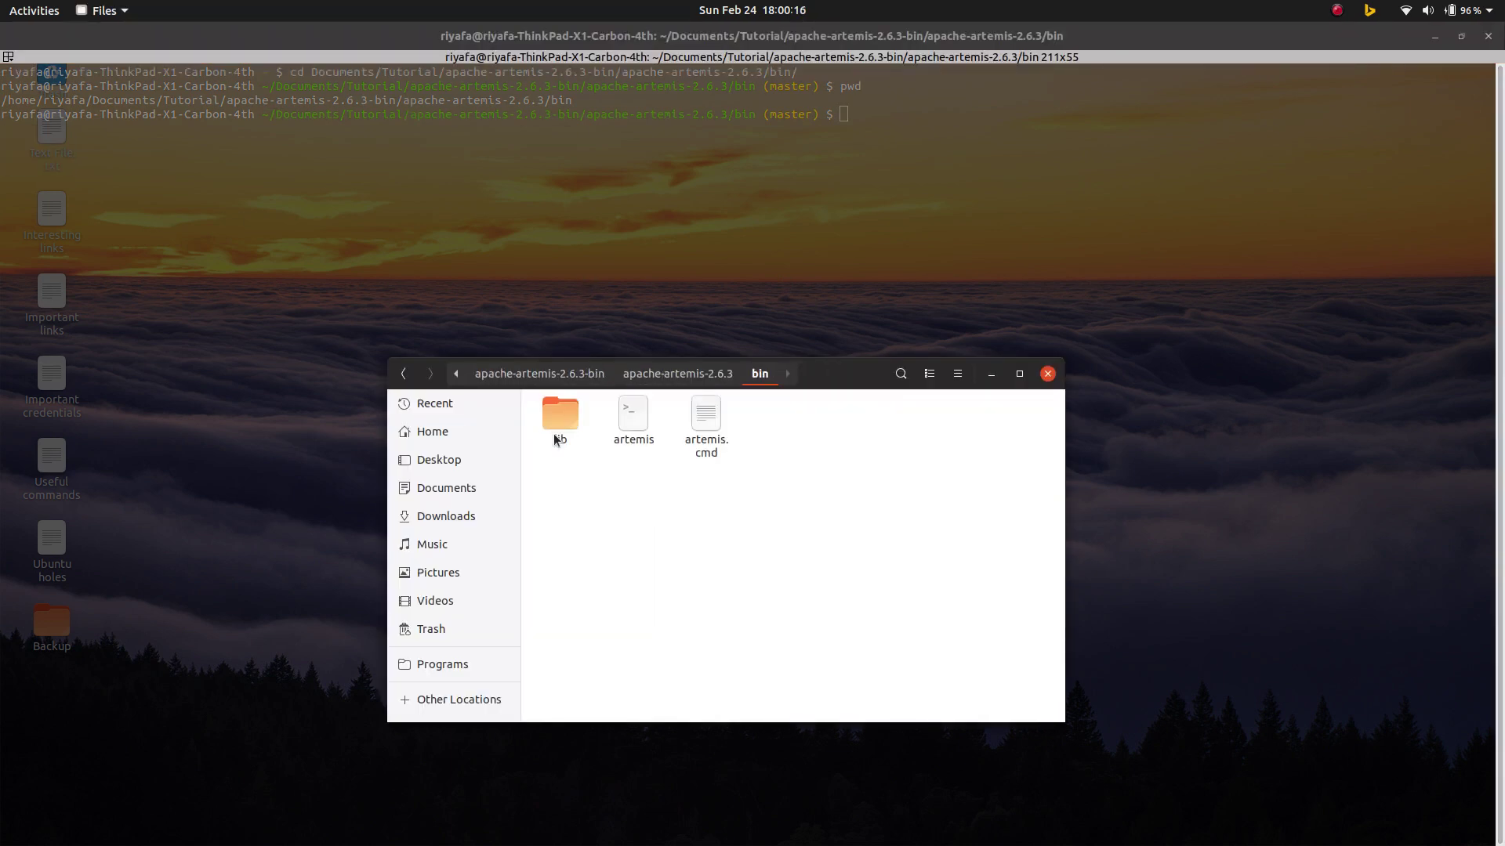
# Step: Back in the terminal, type './artemis create ' without running it, then bring Files forward
pyautogui.click(992, 374)
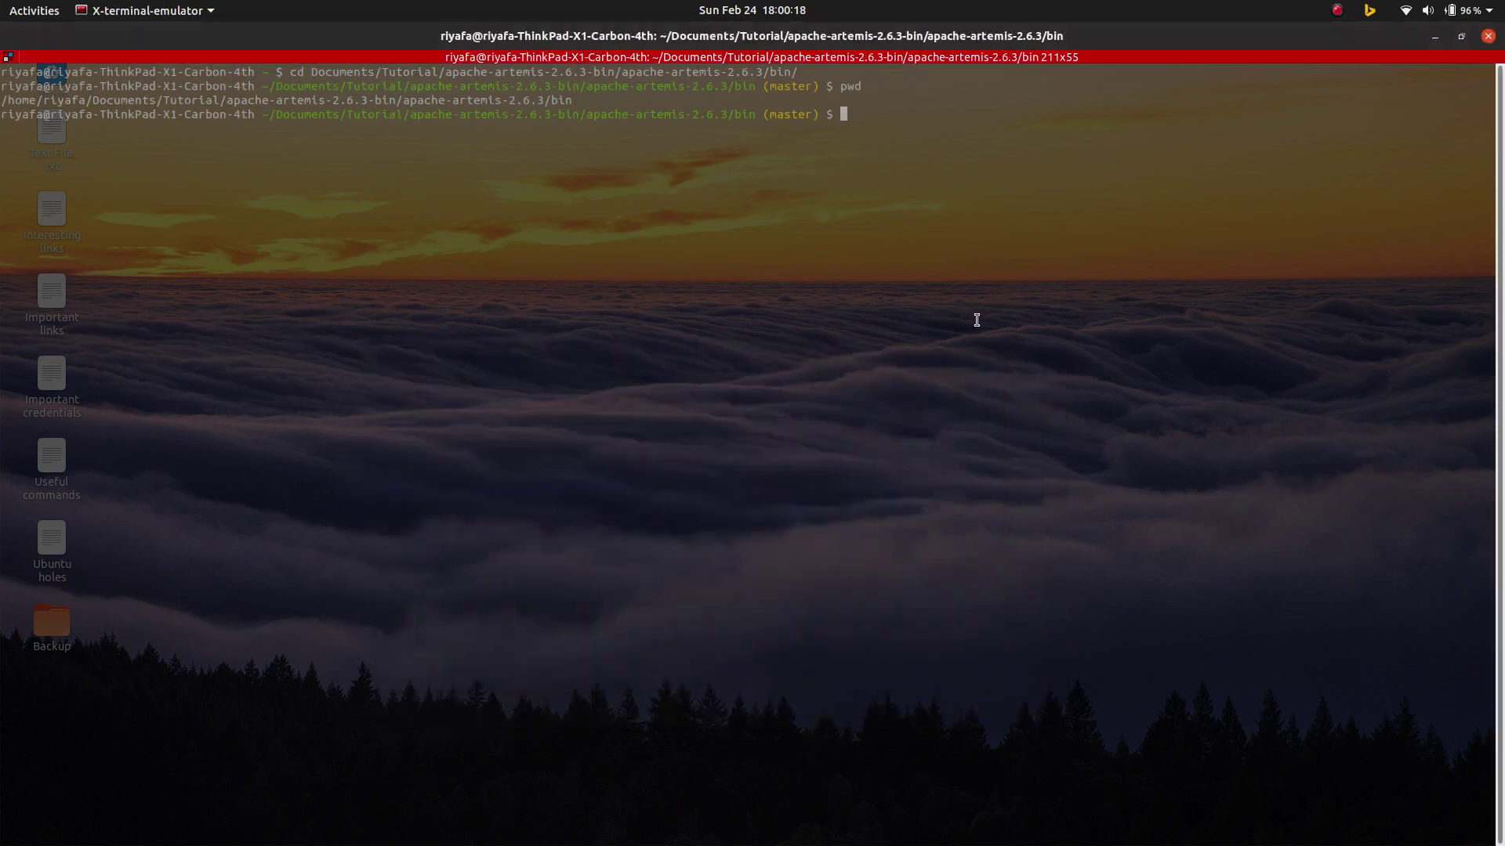
pyautogui.write('./')
pyautogui.write('artemis')
pyautogui.write(' cre')
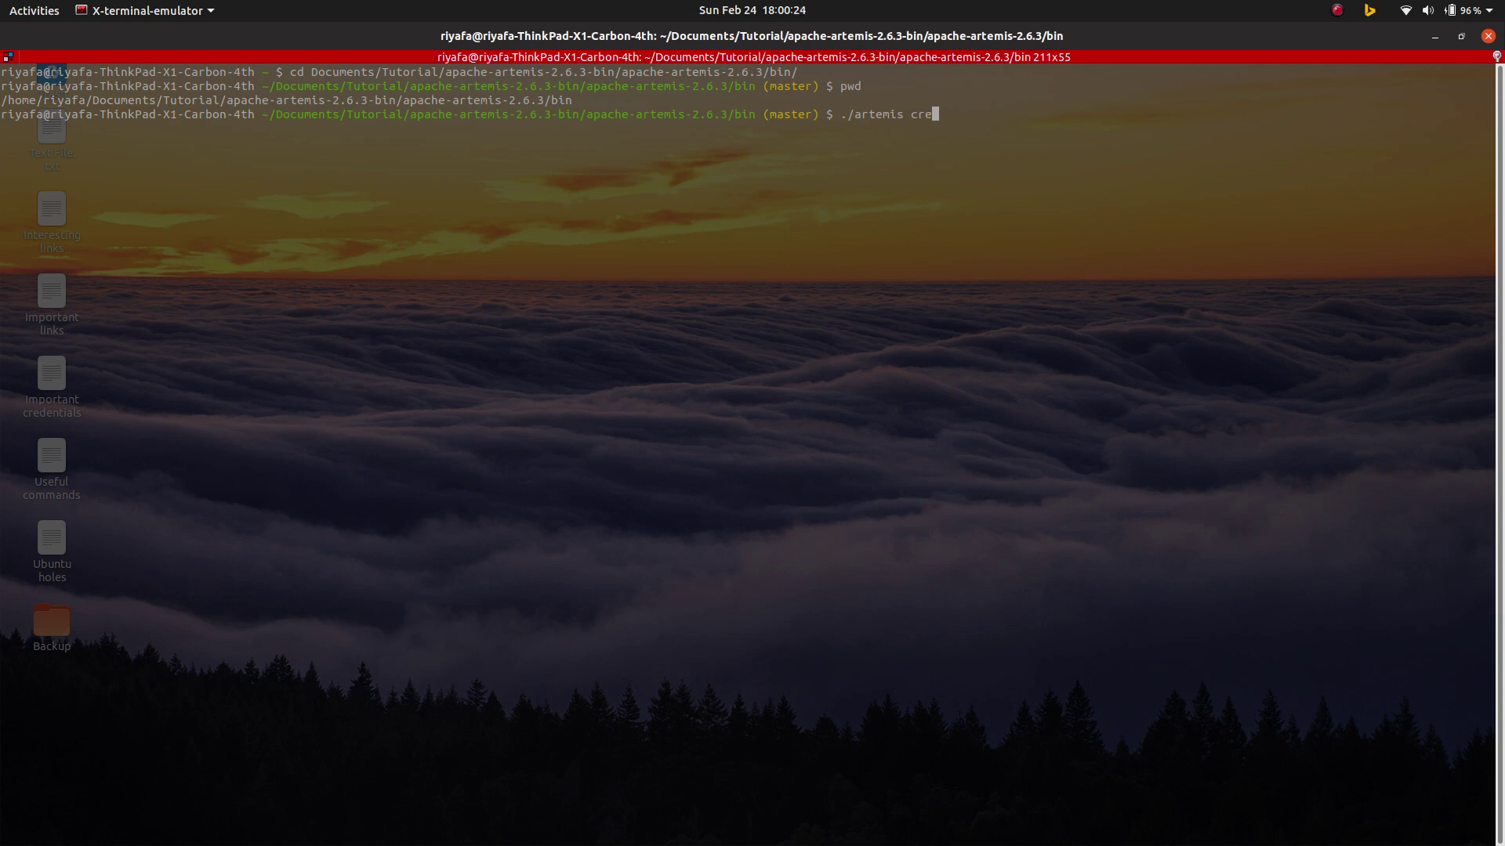
pyautogui.write('ate')
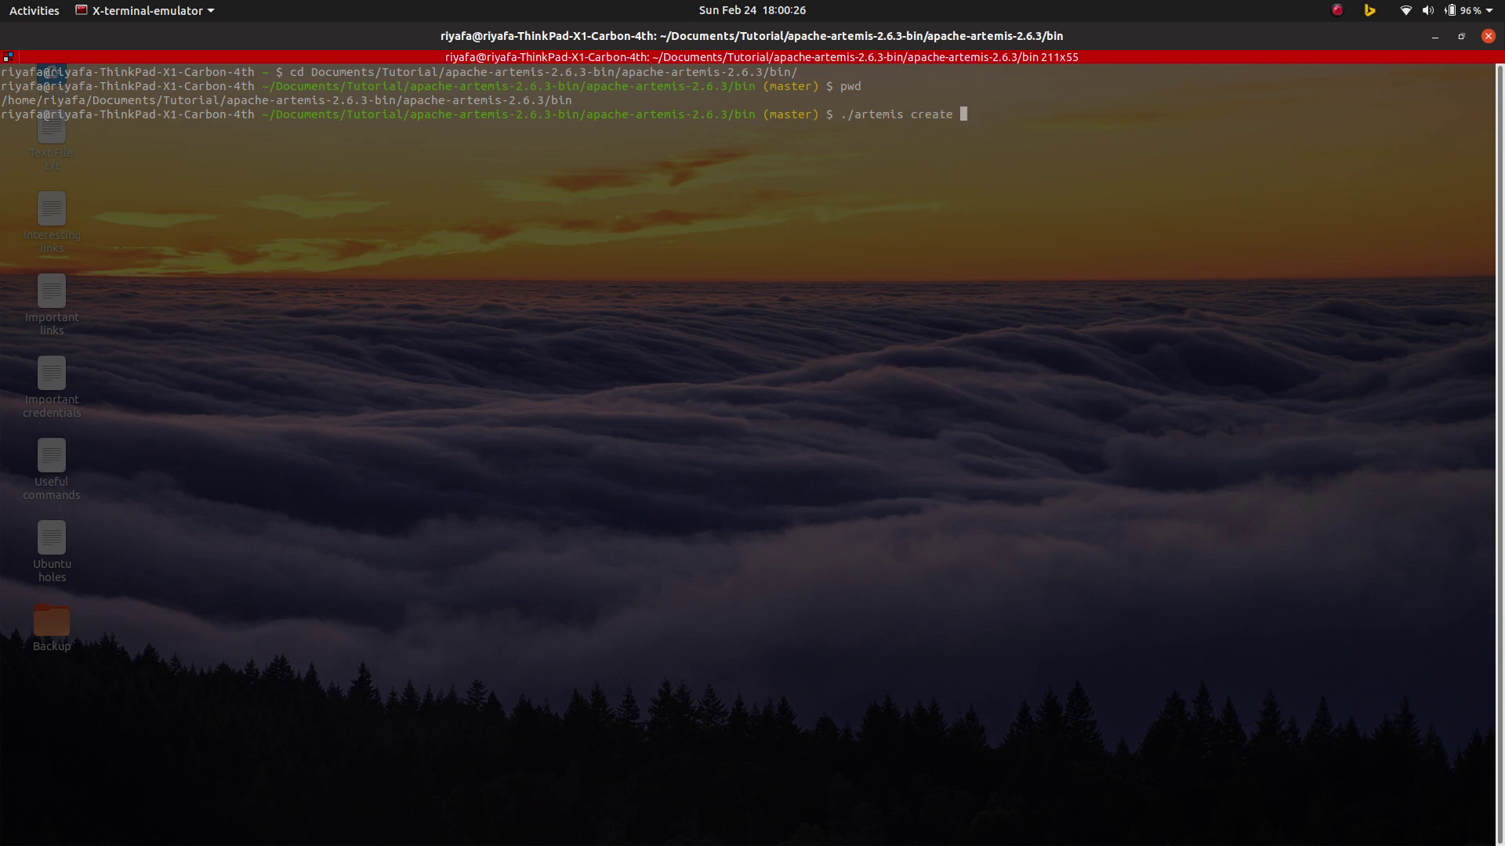
pyautogui.hotkey('alt', 'Tab')
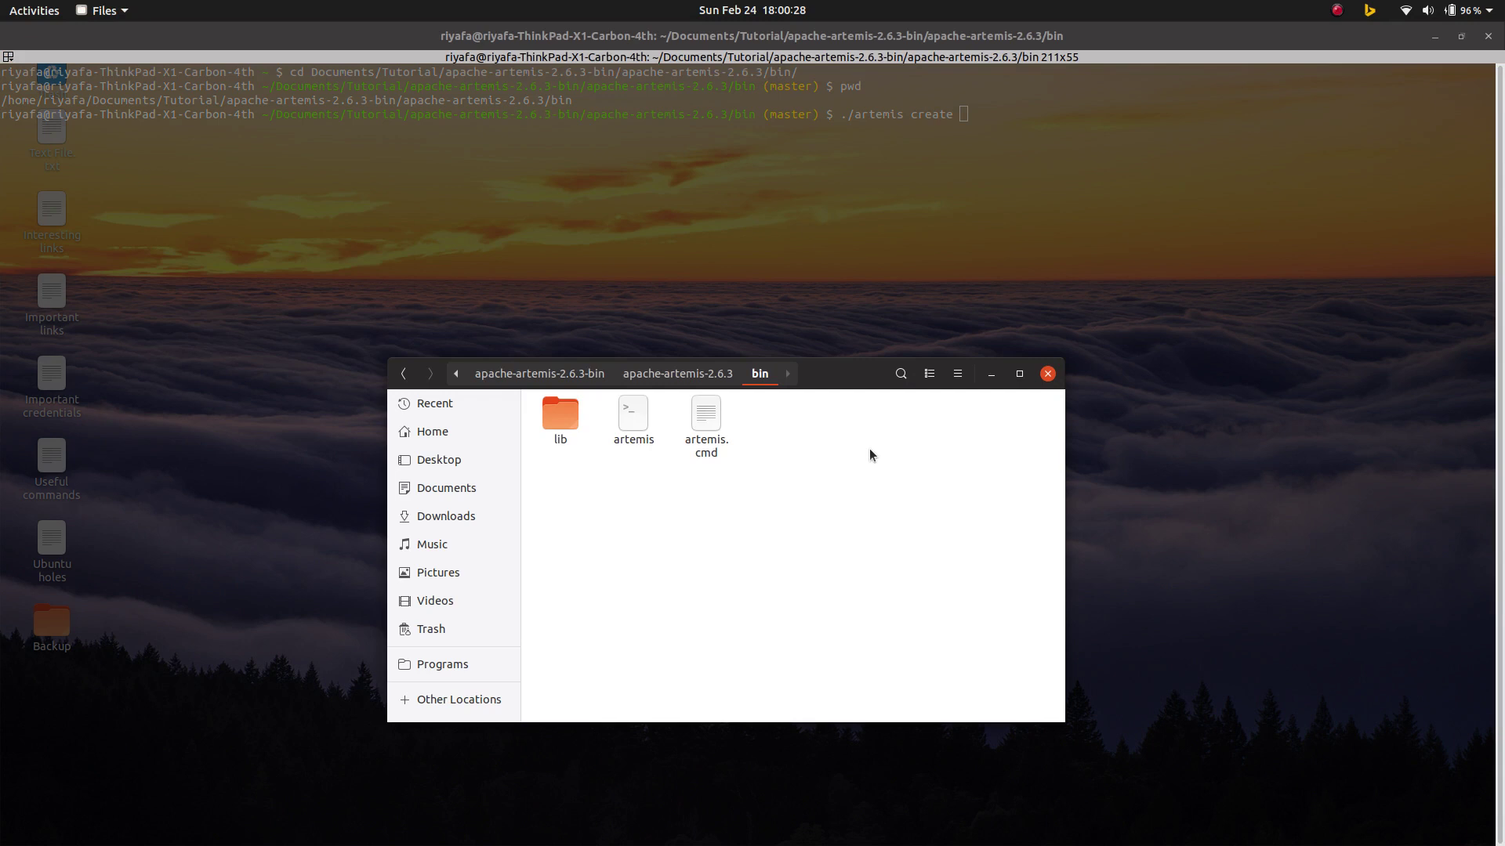
# Step: Navigate Files up through the breadcrumbs to Tutorial, view its contents, then minimize it
pyautogui.click(582, 378)
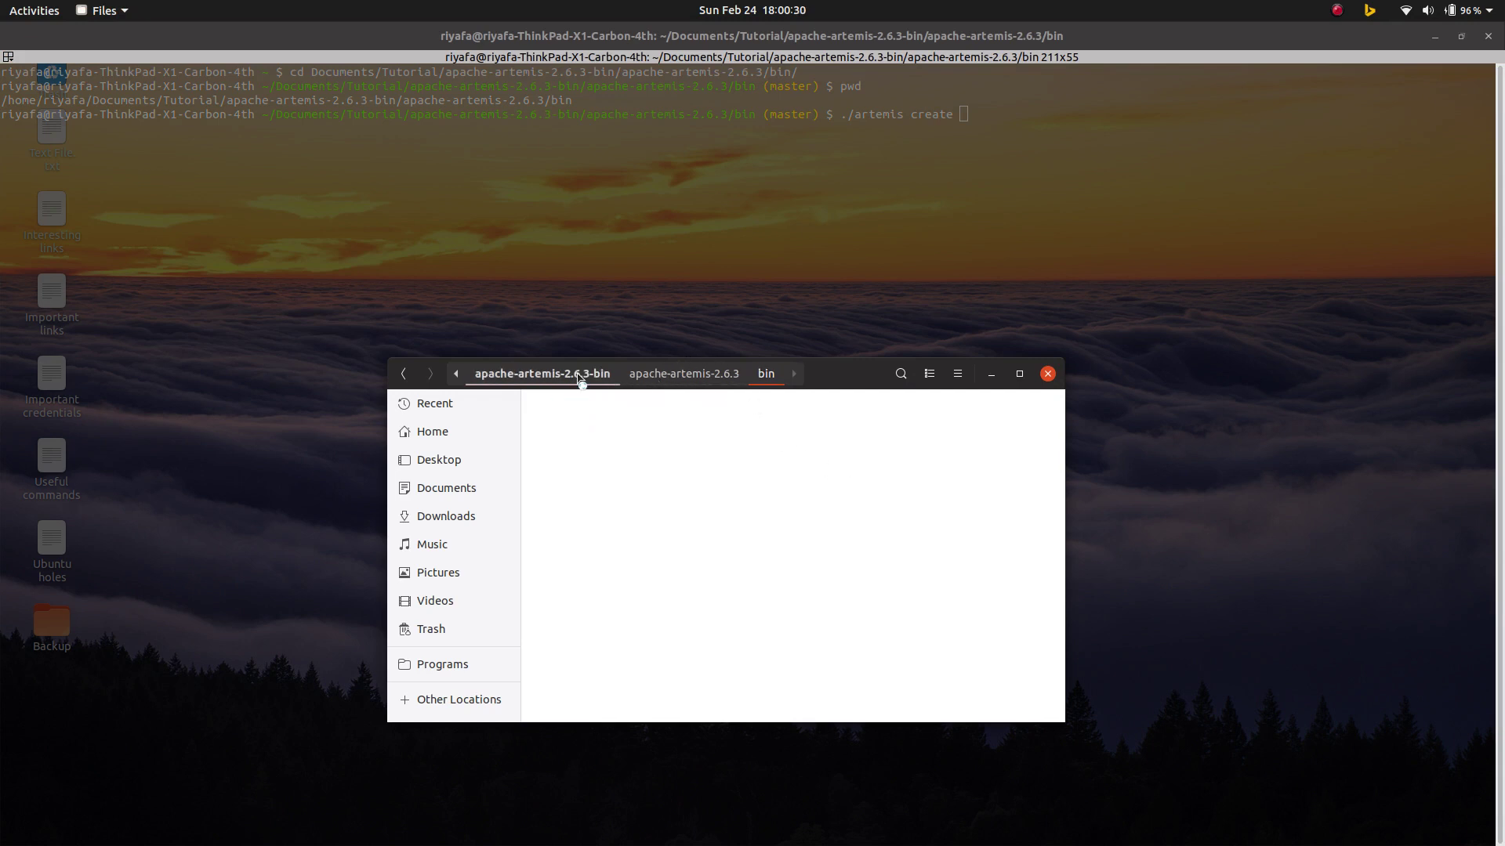
pyautogui.click(742, 477)
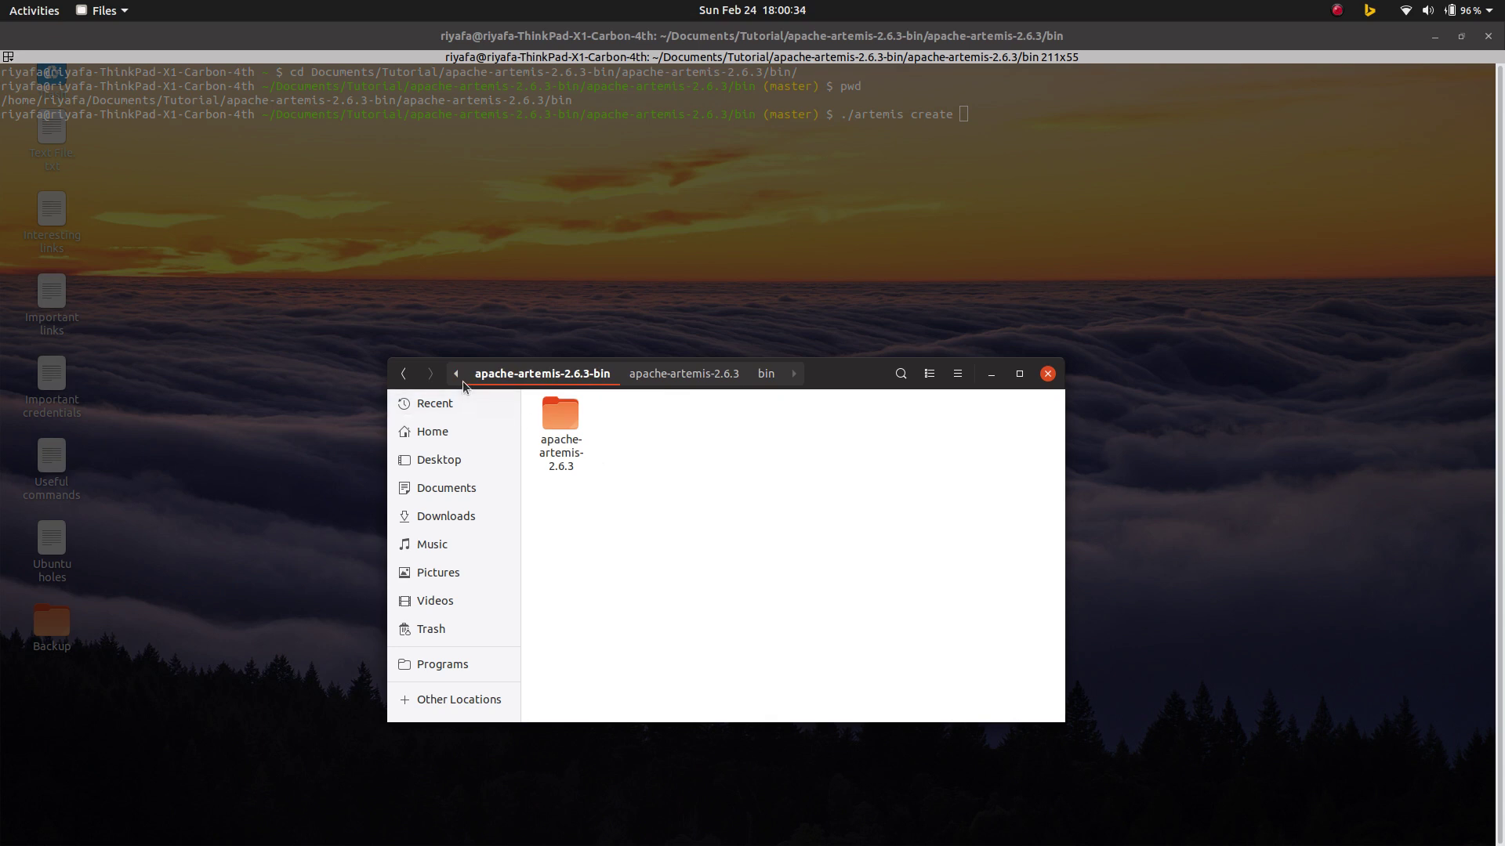
pyautogui.click(457, 375)
pyautogui.click(495, 375)
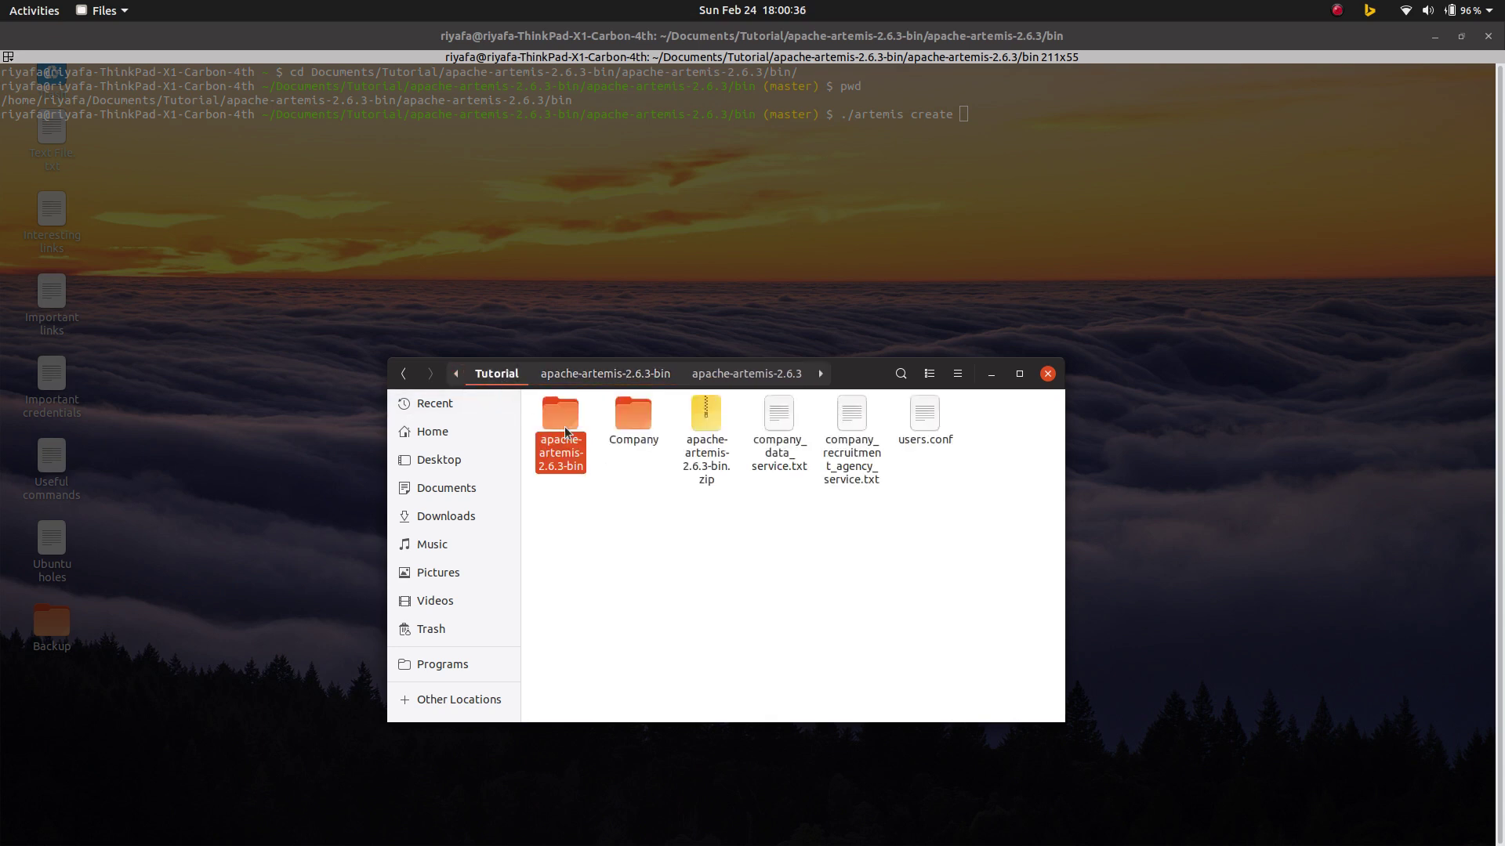
pyautogui.click(639, 497)
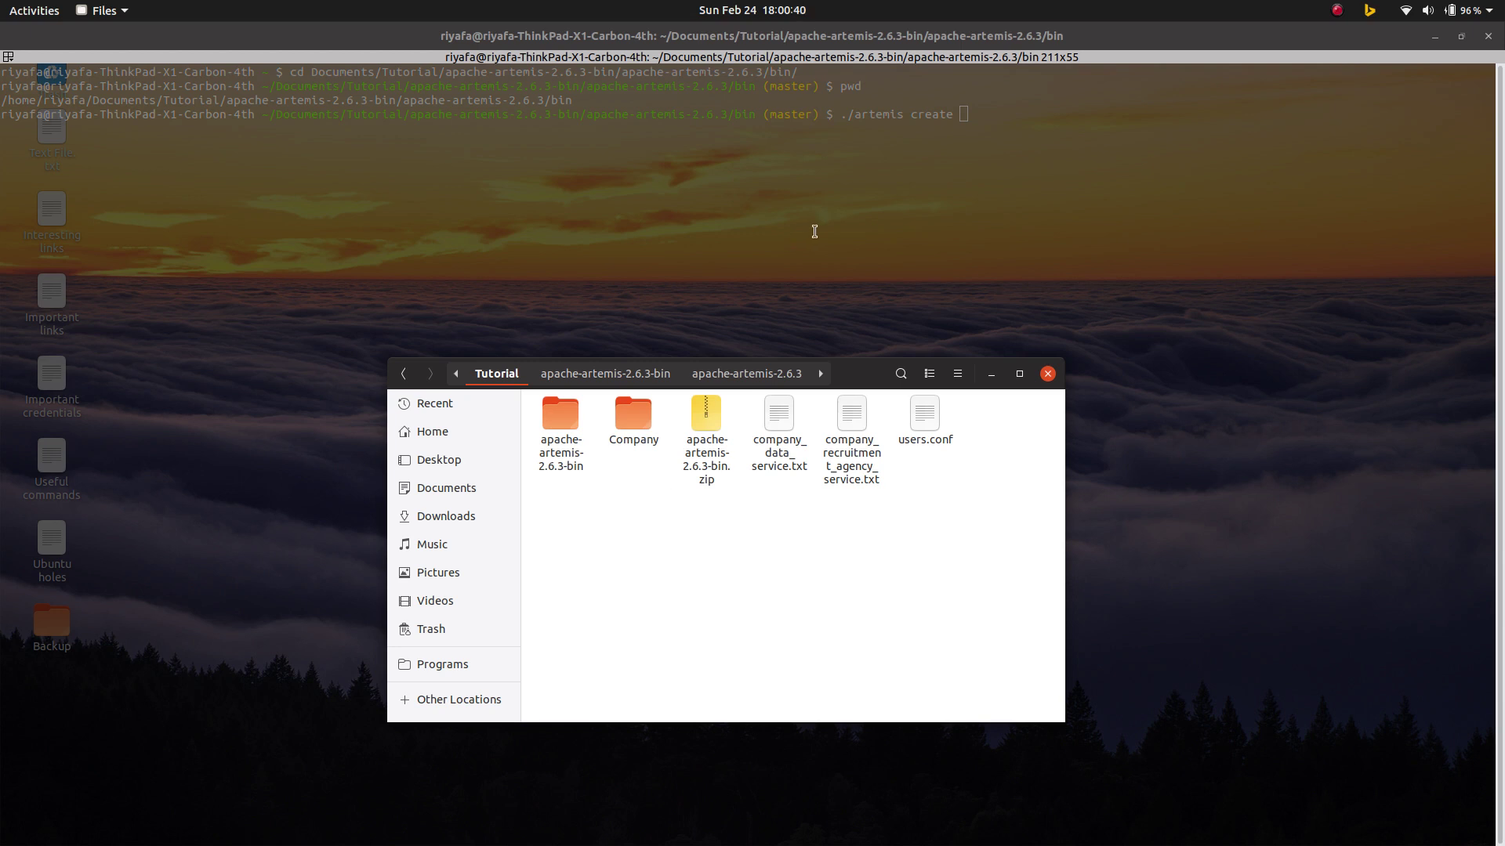
pyautogui.click(991, 374)
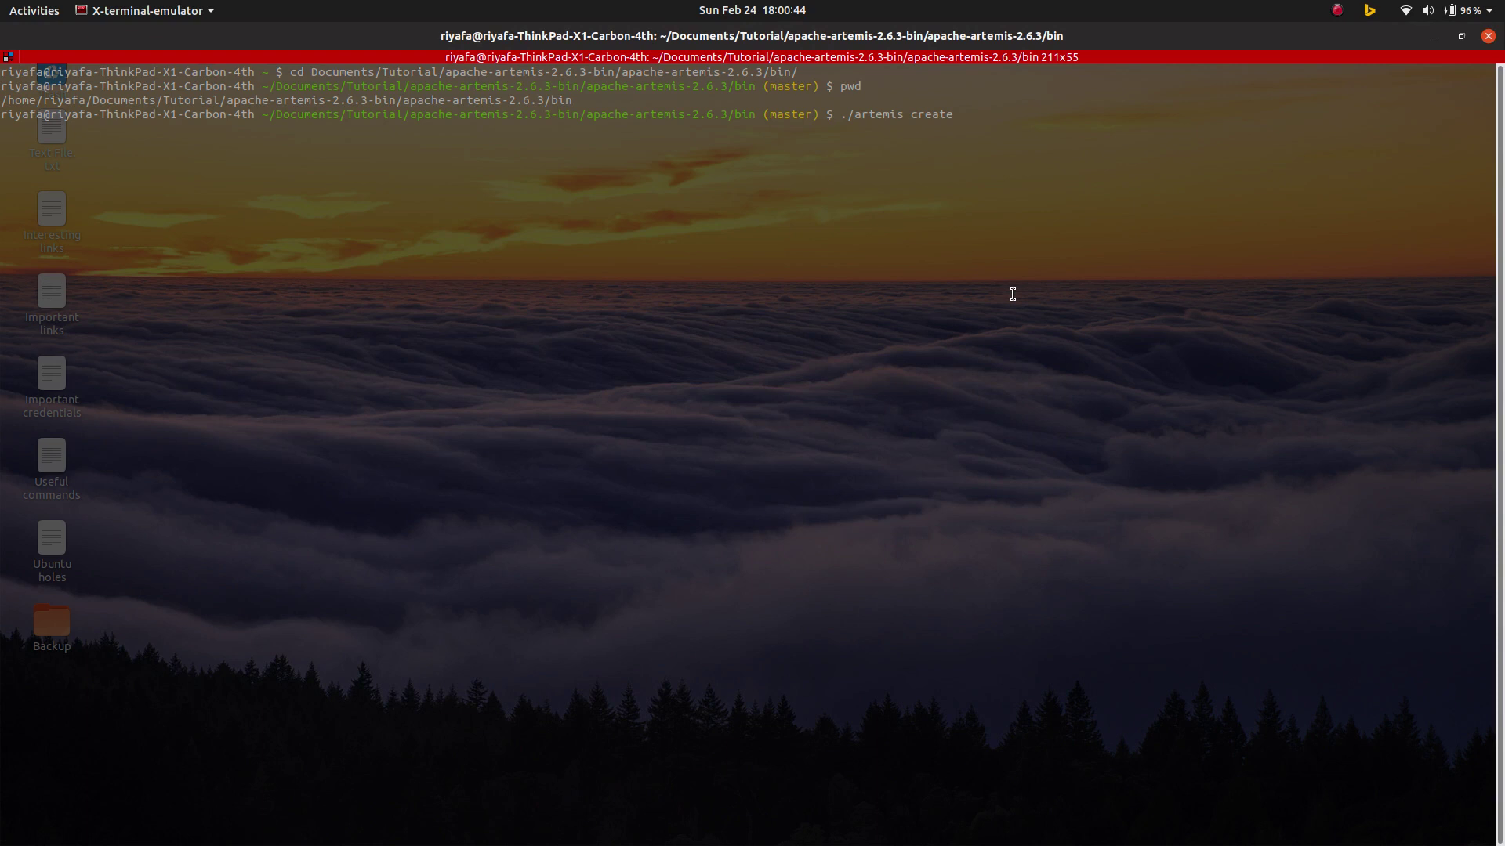
pyautogui.write('../../')
pyautogui.write('../')
pyautogui.write('broker')
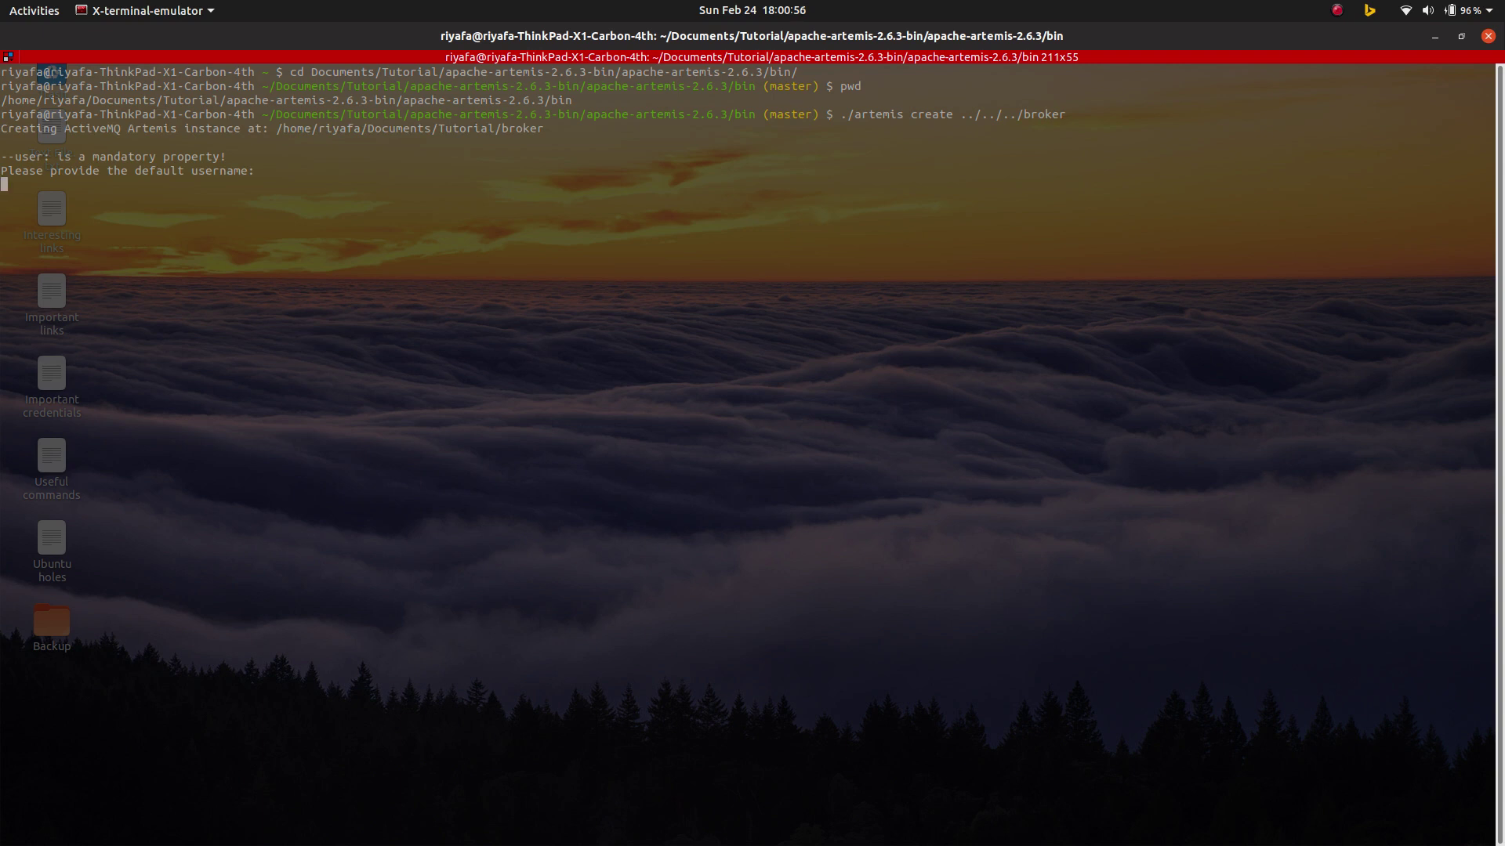
pyautogui.write('r')
pyautogui.write('iyafa')
# Step: Create the broker at ../../../broker, submitting username and password and allowing anonymous access (Y)
pyautogui.press('Return')
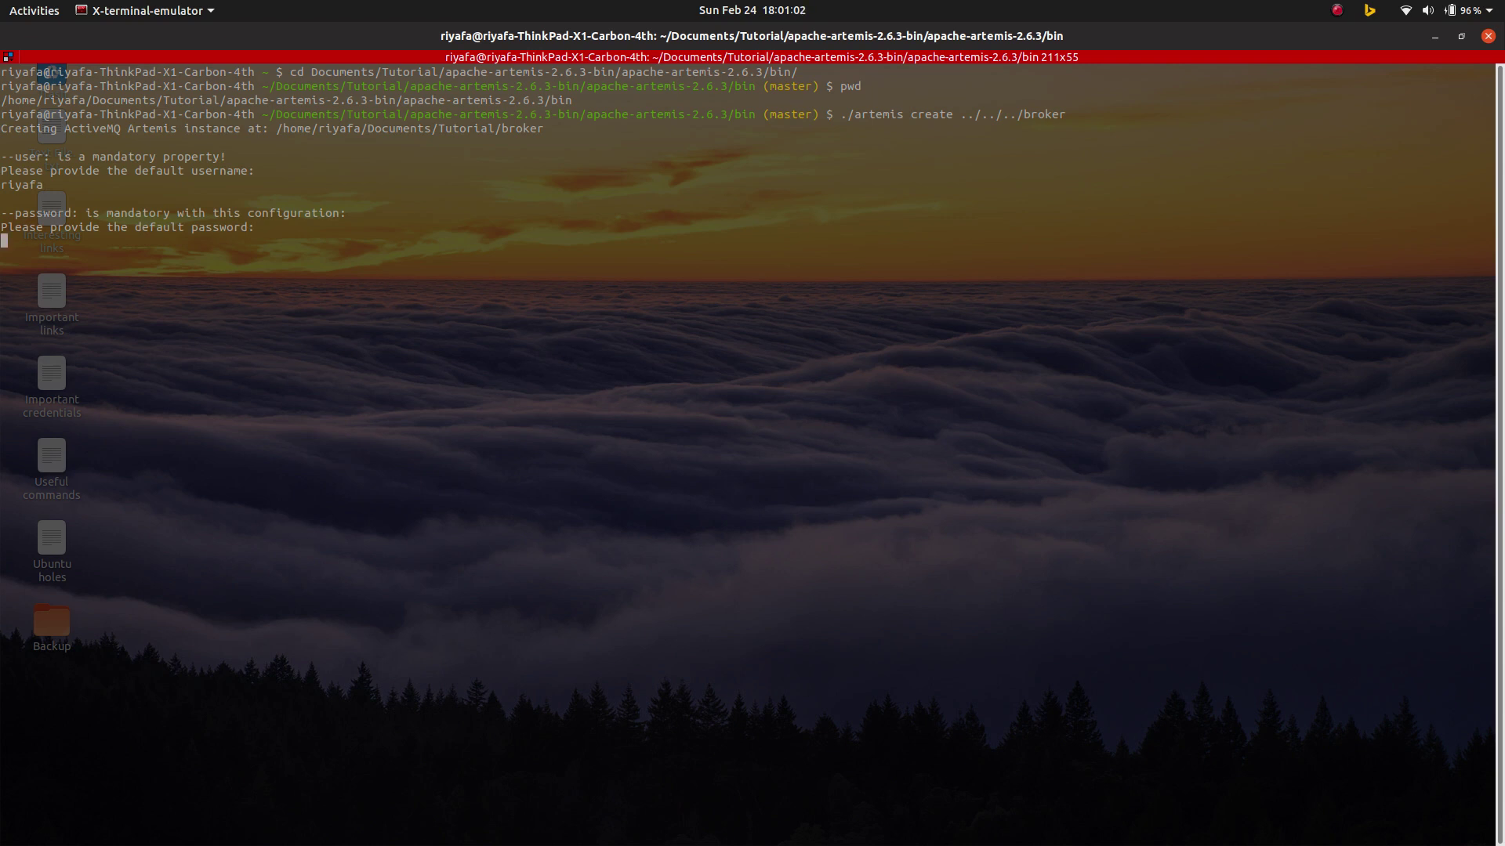
pyautogui.press('Return')
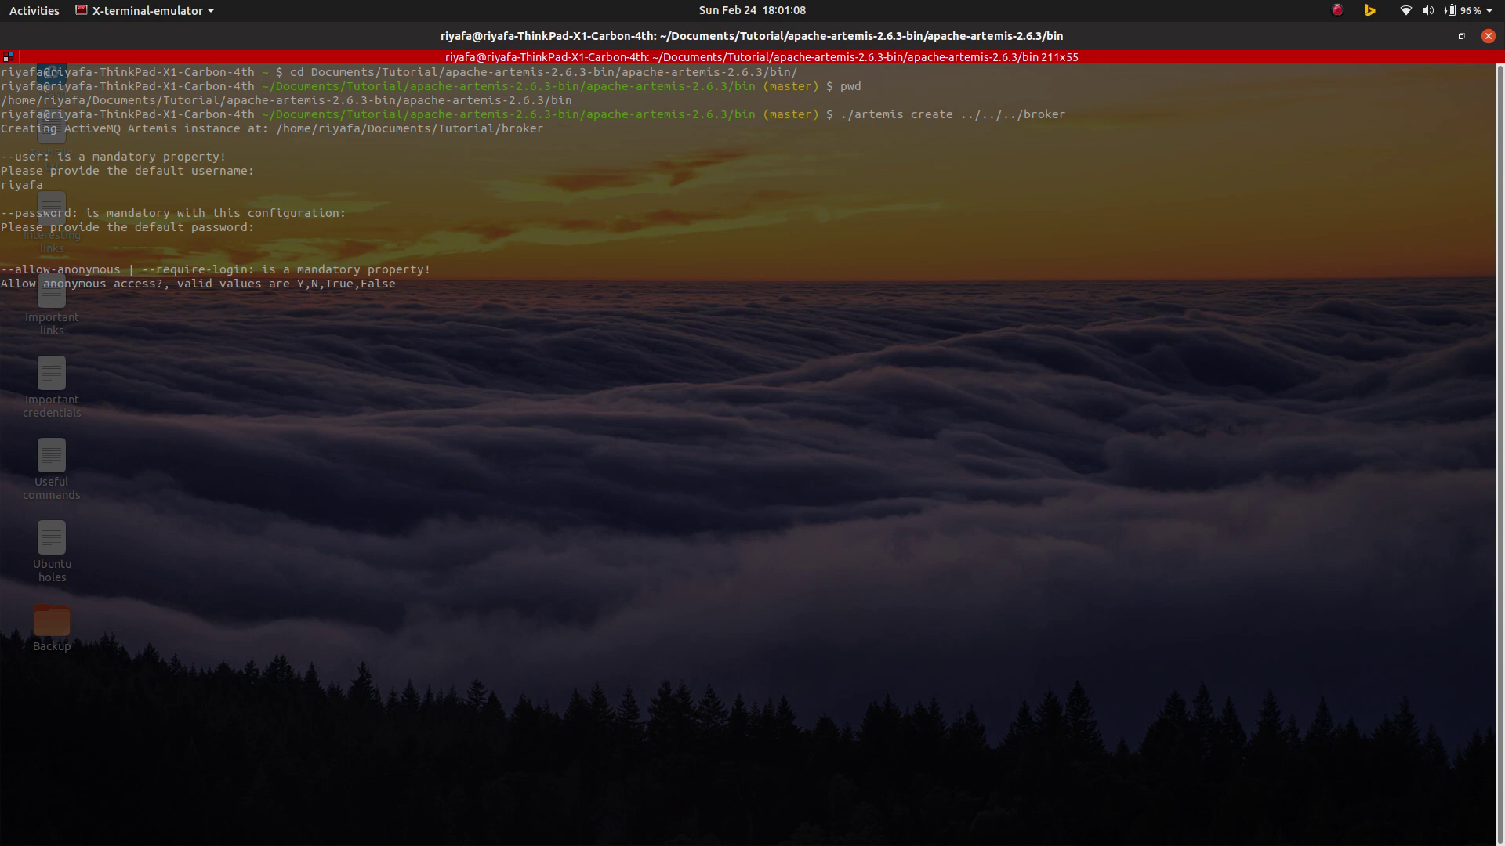
pyautogui.write('Y')
pyautogui.press('Return')
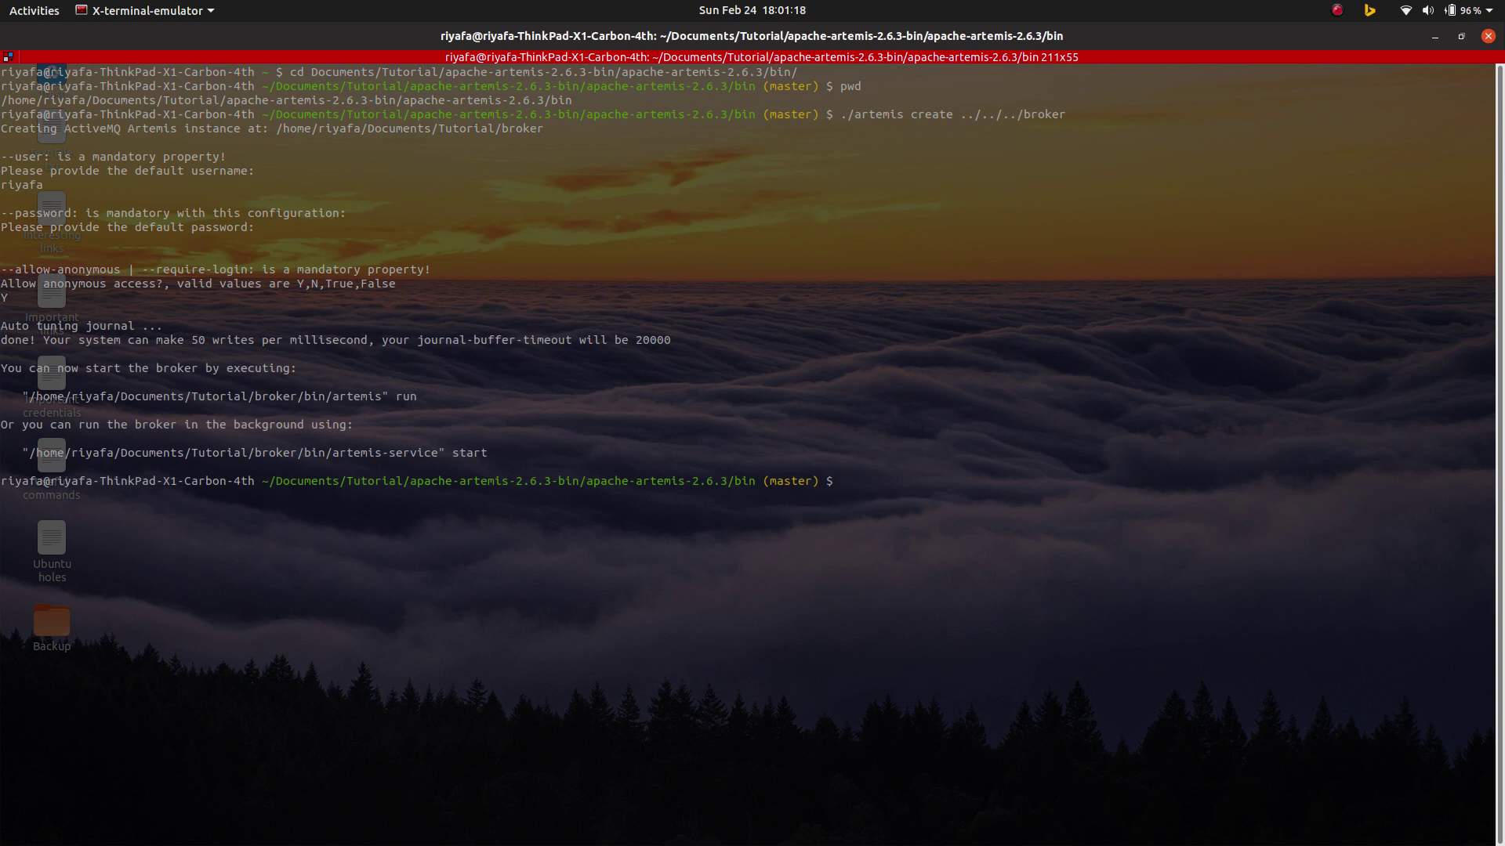
pyautogui.write('cd ')
pyautogui.write('../.')
pyautogui.write('./..')
# Step: Run cd ../../.. and ls, check the broker folder in Files, then minimize Files
pyautogui.press('Return')
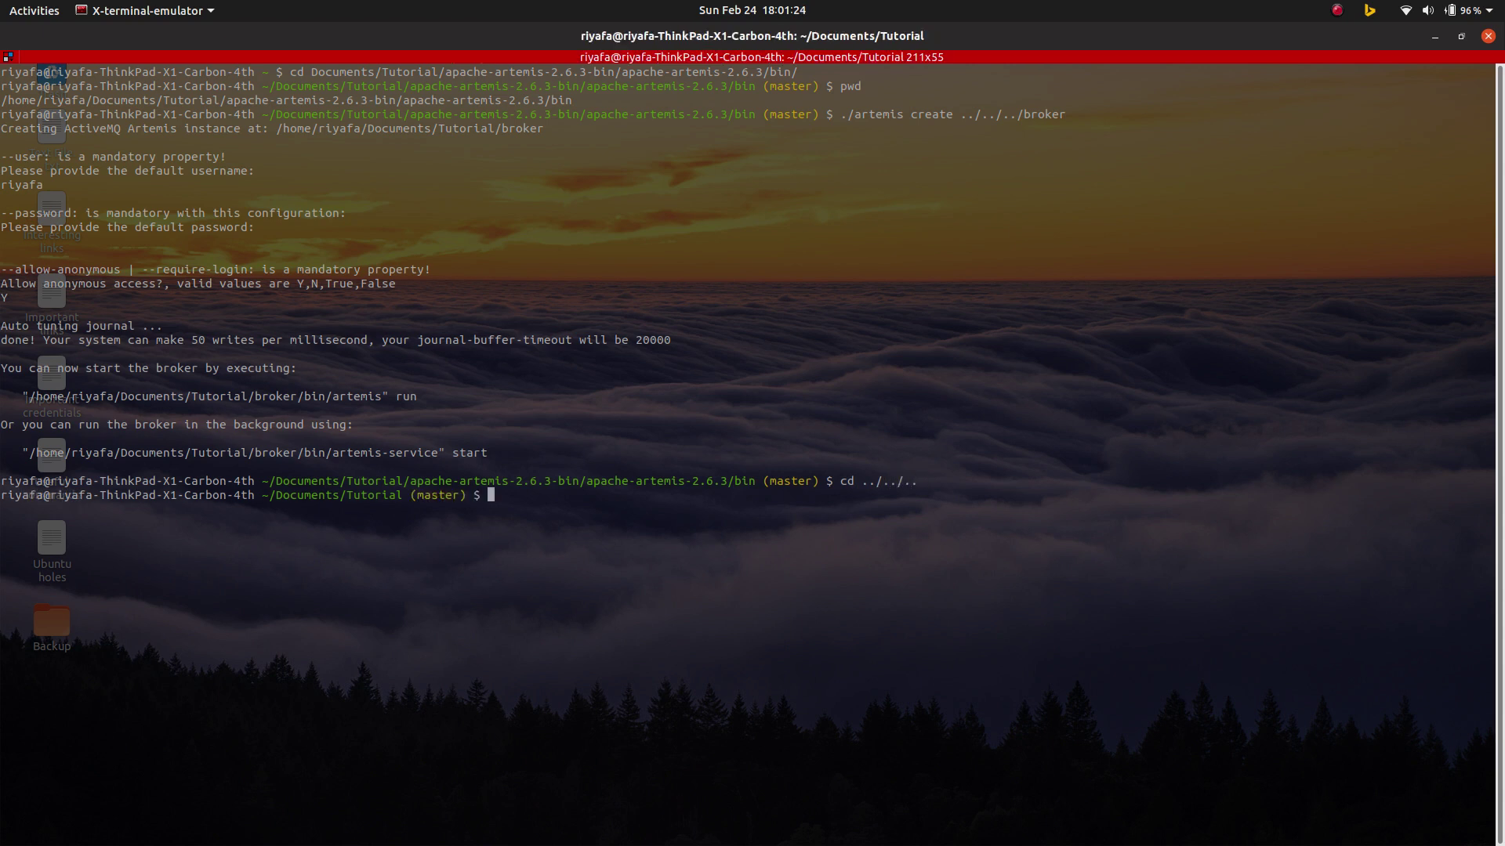
pyautogui.write('ls')
pyautogui.press('Return')
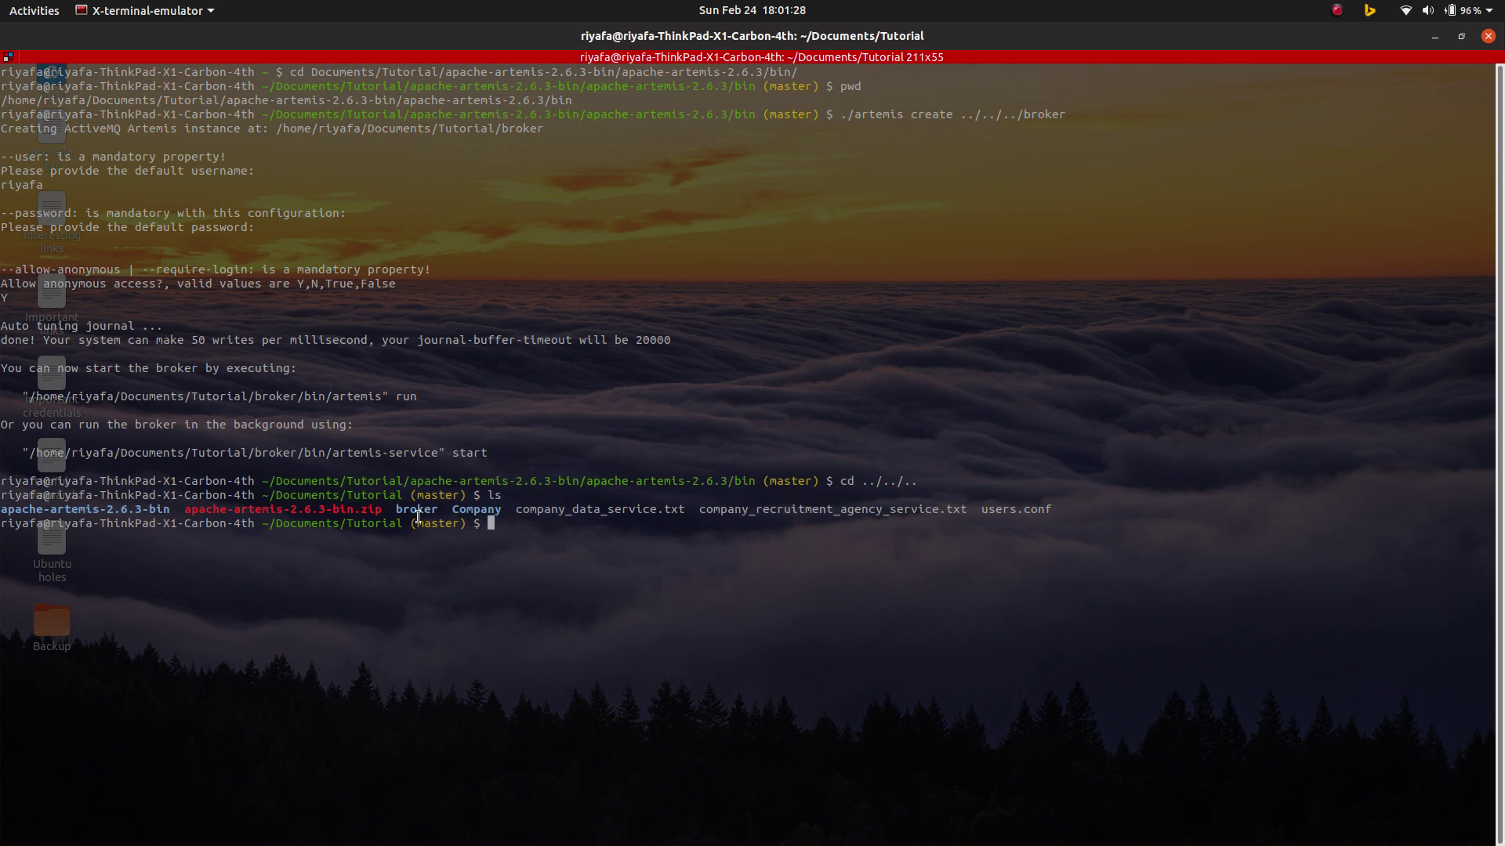
pyautogui.hotkey('alt', 'Tab')
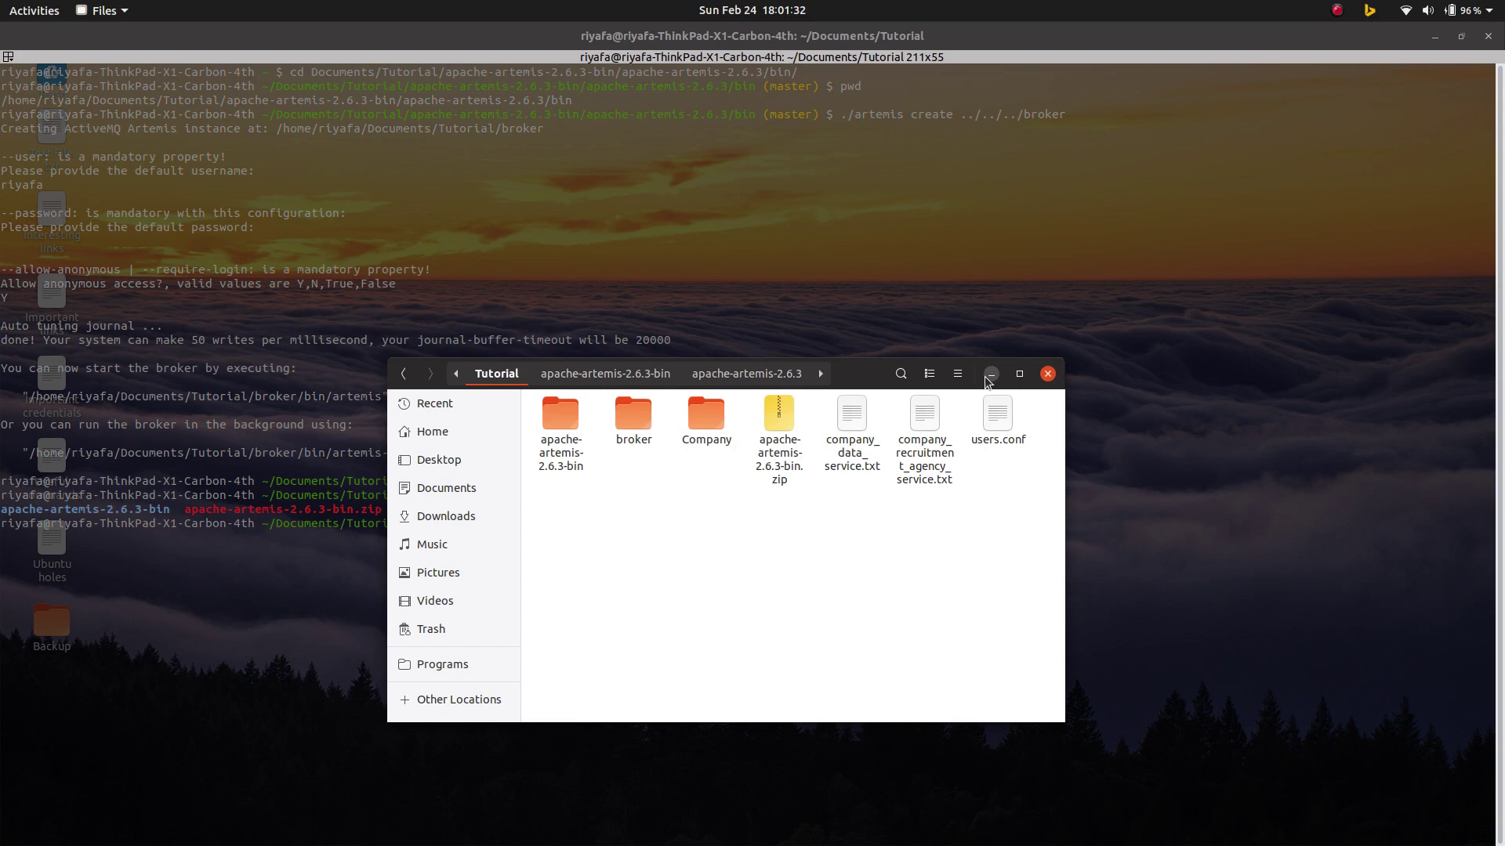
pyautogui.click(992, 374)
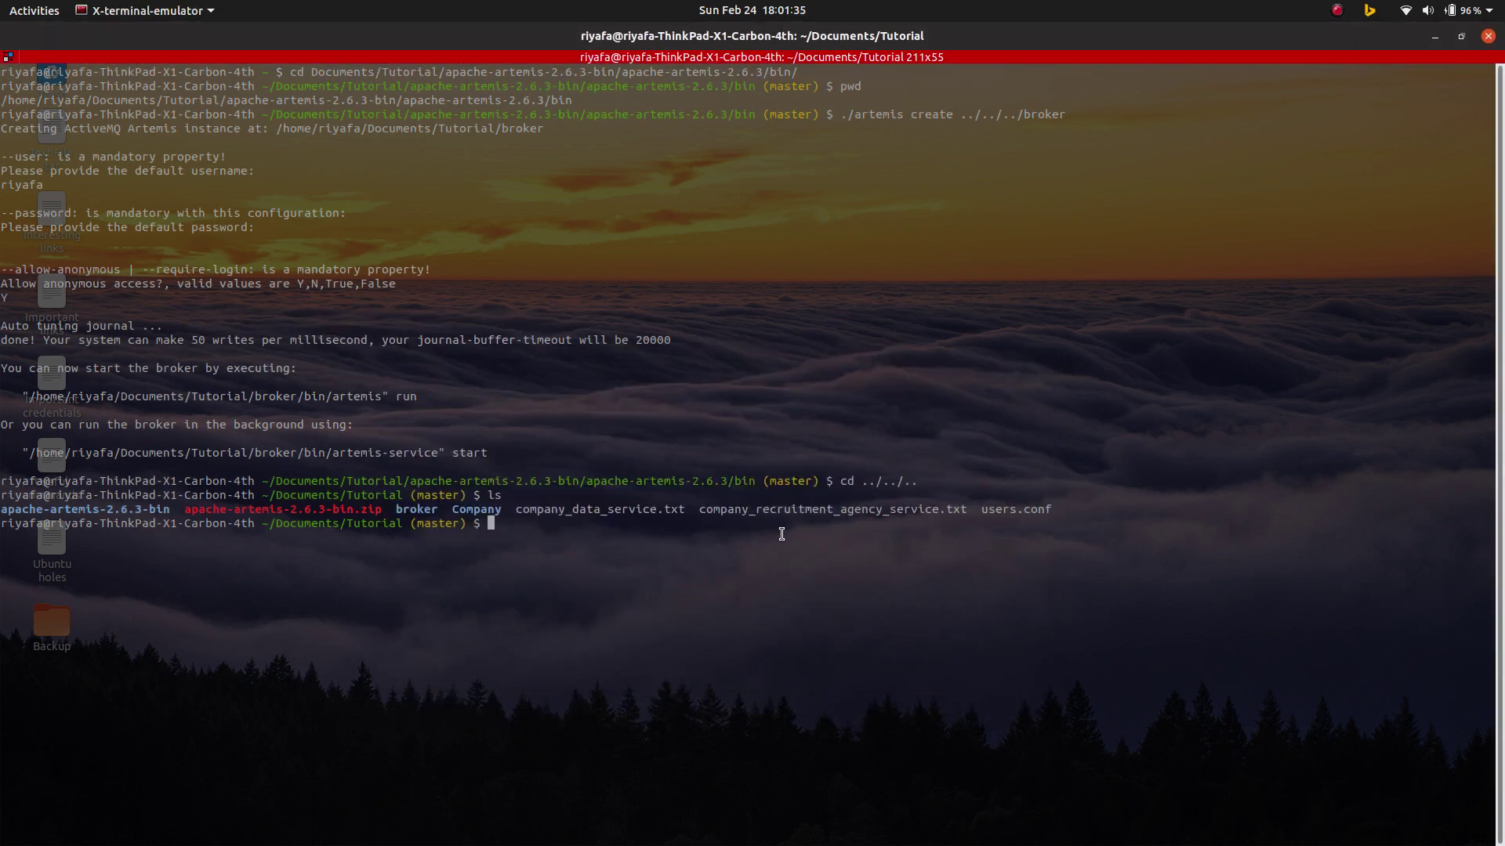
pyautogui.write('cd')
pyautogui.write(' b')
# Step: Move into broker/bin, listing each folder, and launch the broker with ./artemis run
pyautogui.press('Tab')
pyautogui.press('Return')
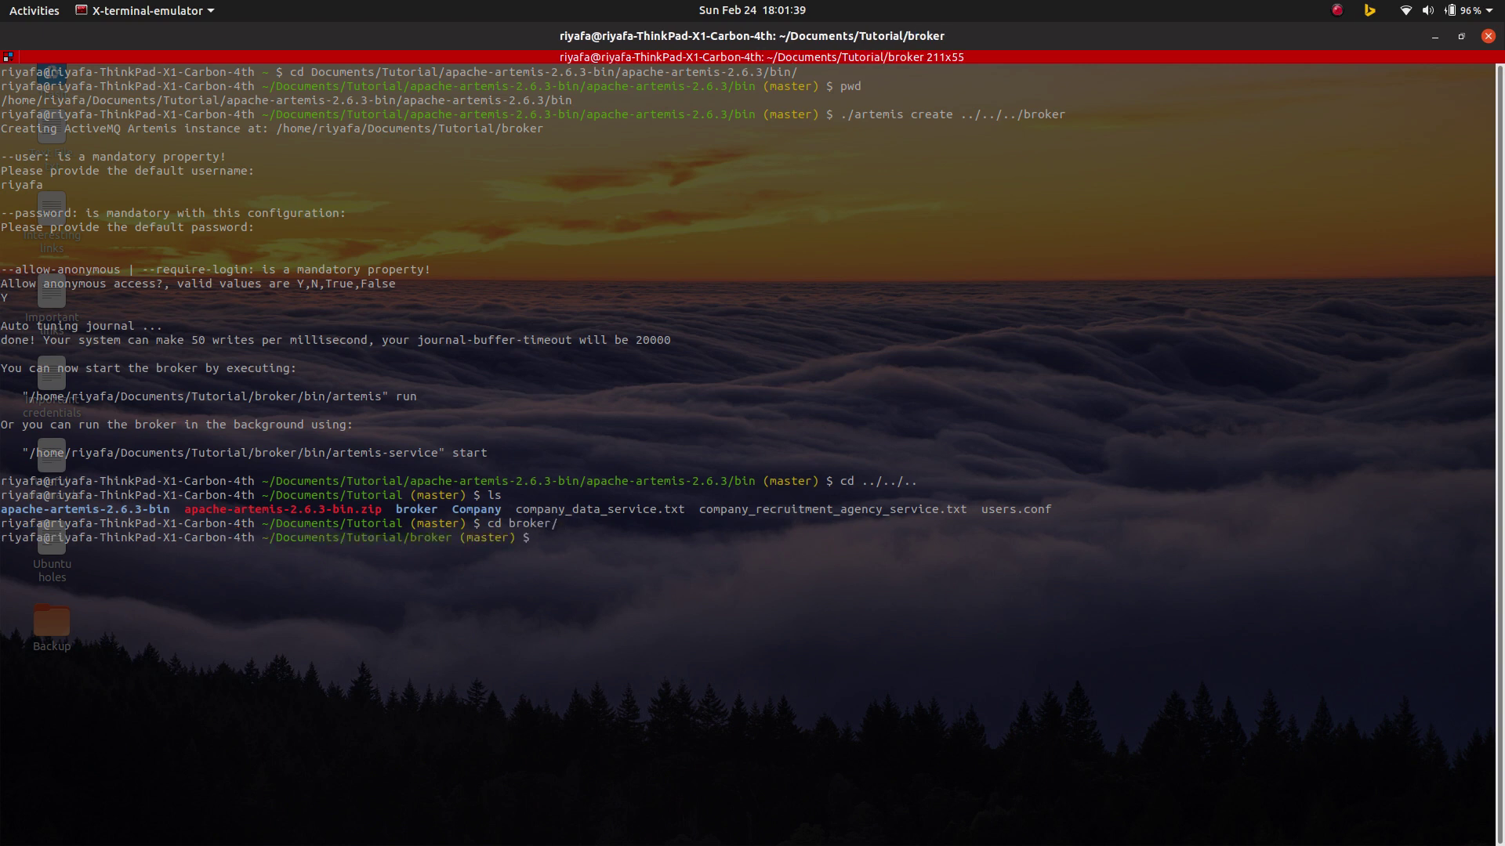
pyautogui.write('ls')
pyautogui.press('Return')
pyautogui.write('cd')
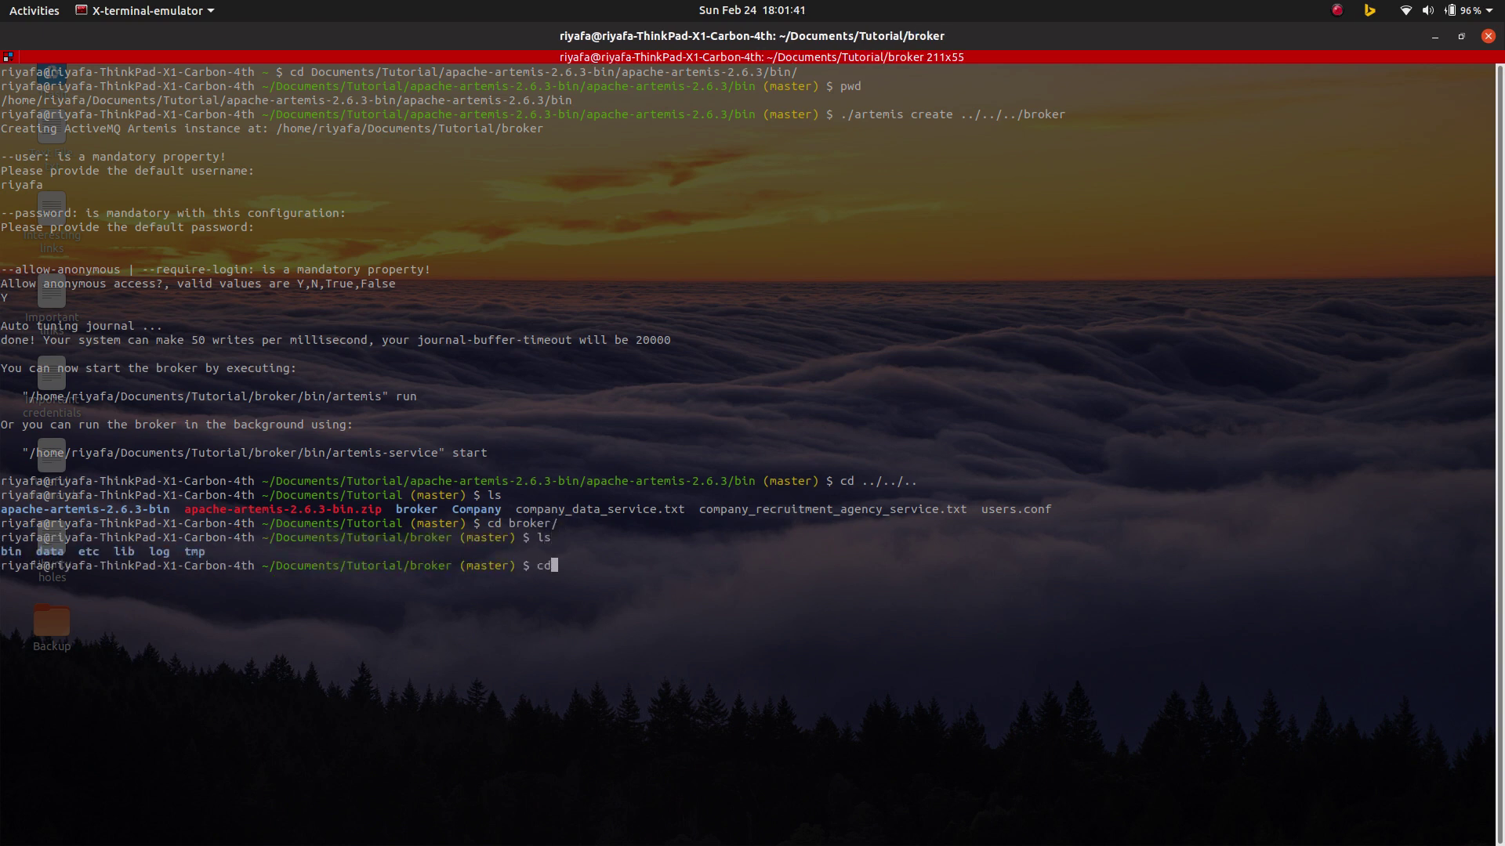
pyautogui.write(' bin/')
pyautogui.press('Return')
pyautogui.write('l')
pyautogui.press('Return')
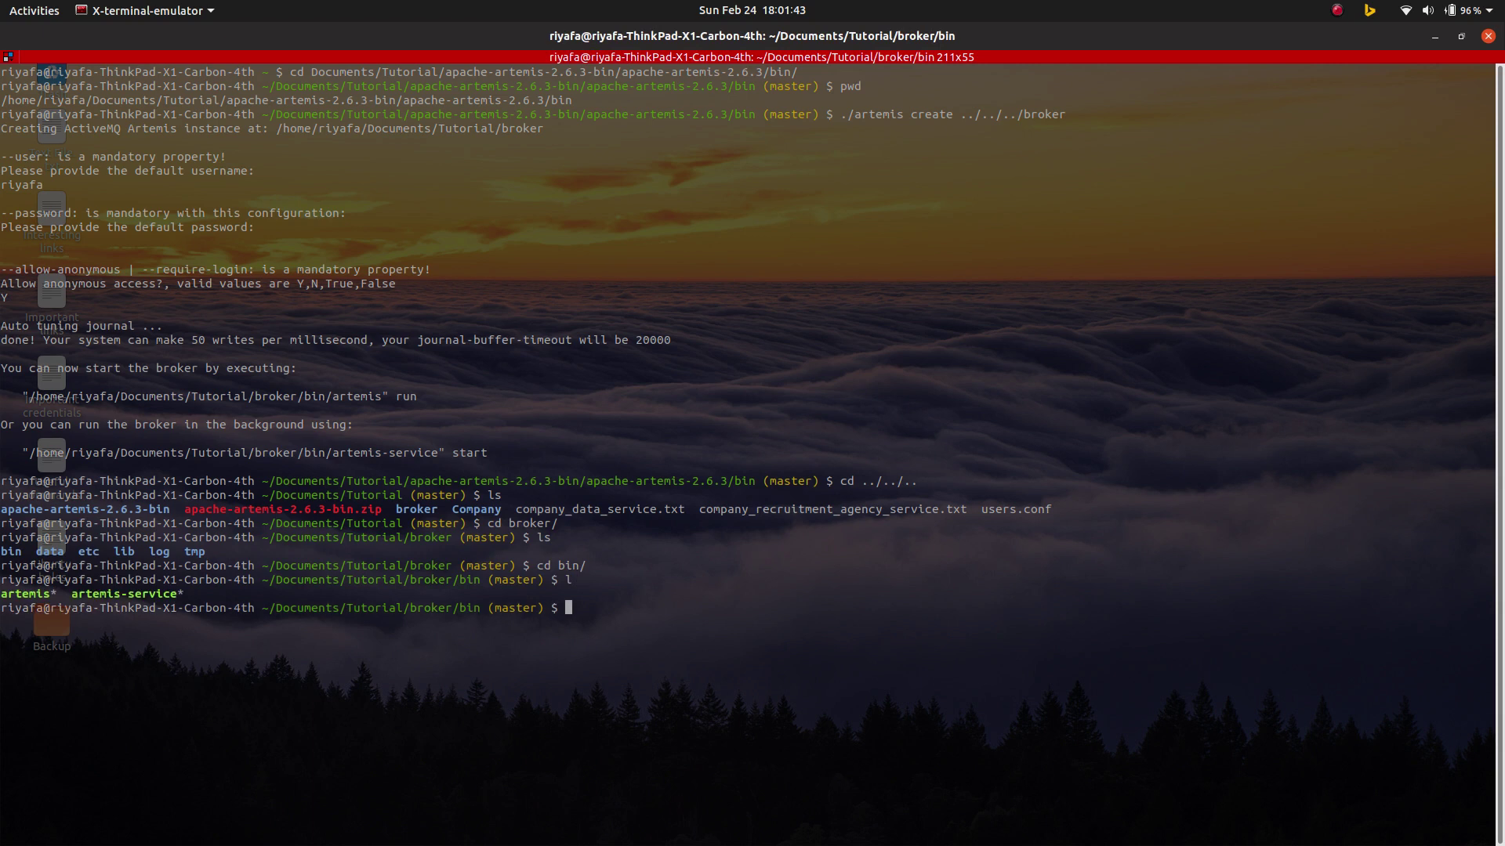
pyautogui.write('ls')
pyautogui.press('Return')
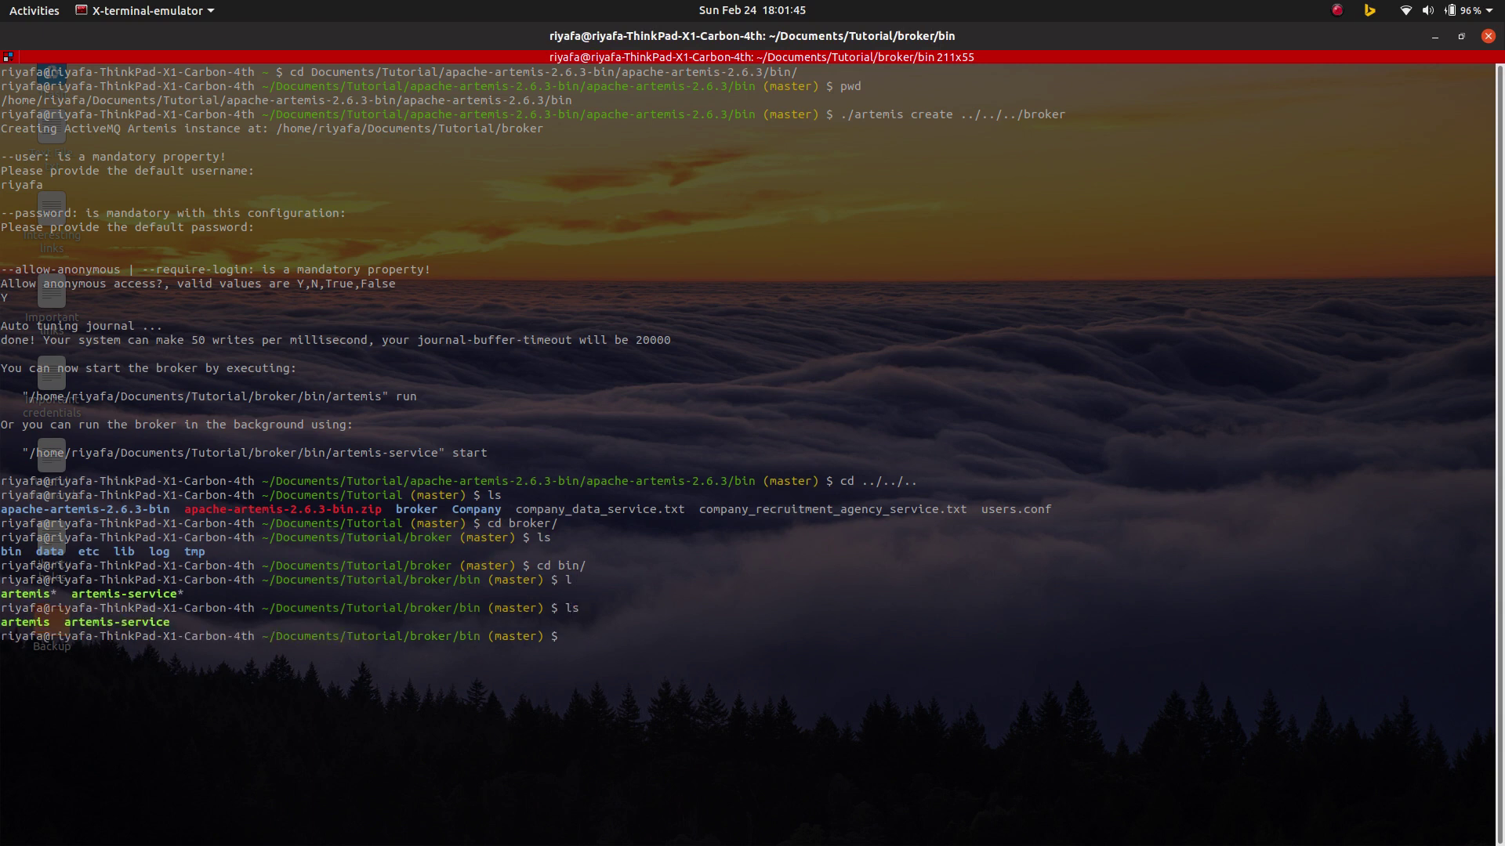
pyautogui.write('./a')
pyautogui.press('Tab')
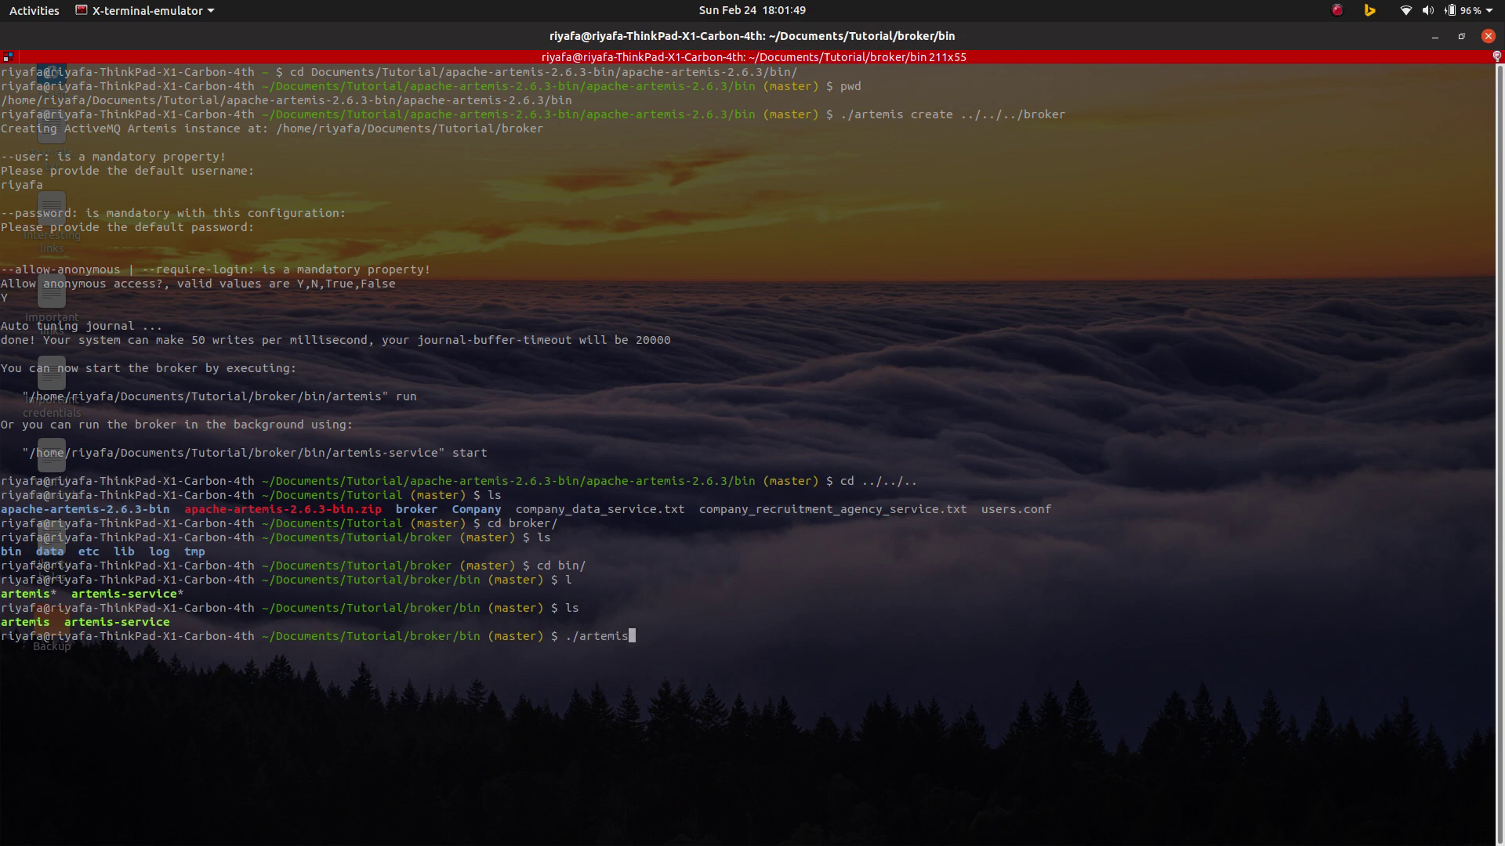
pyautogui.write('run')
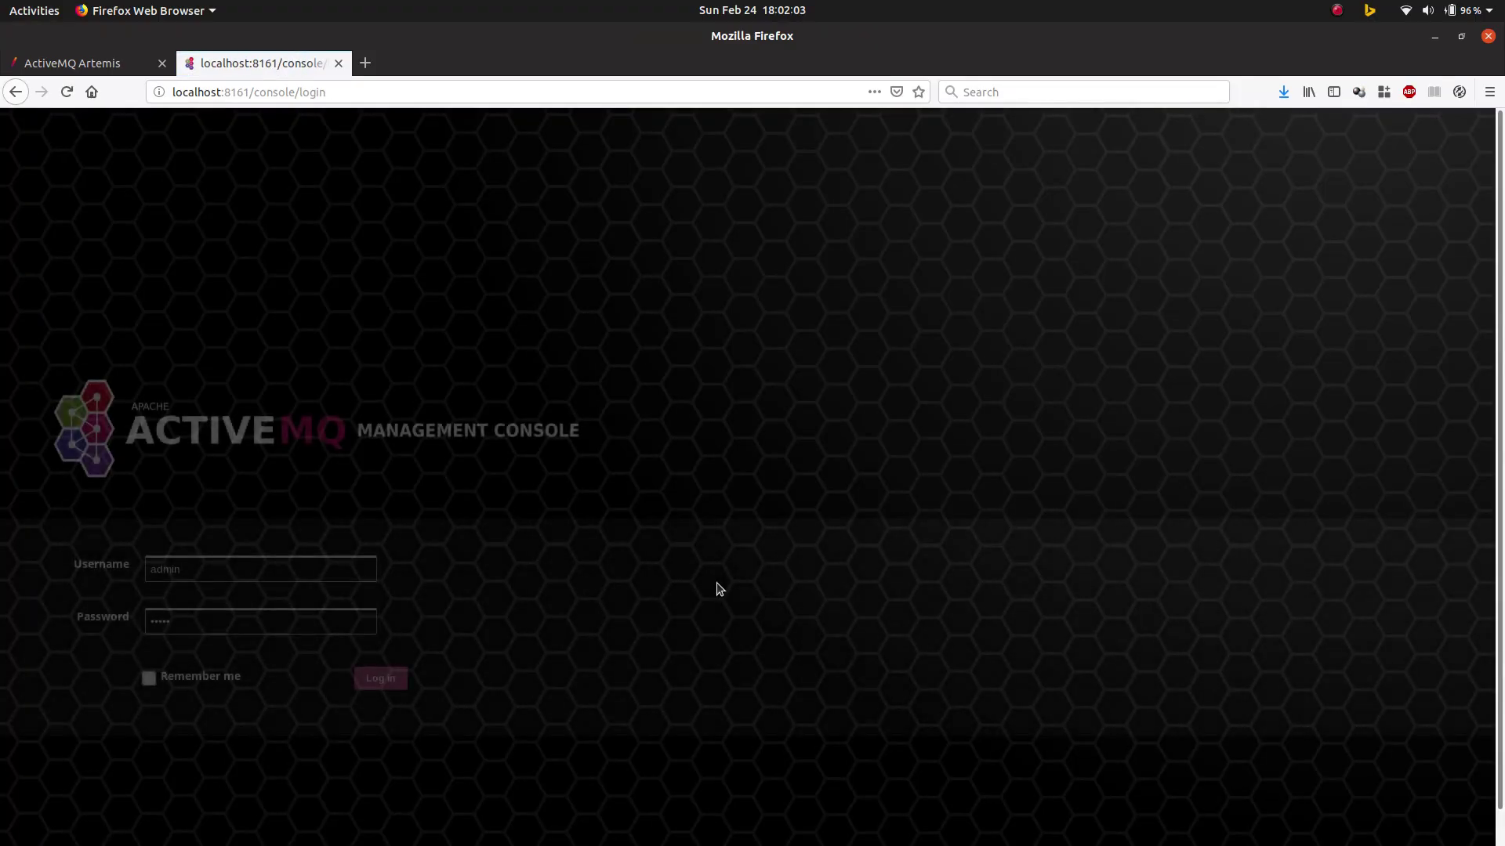
# Step: Tick Remember me and log in to the management console as admin
pyautogui.click(148, 678)
pyautogui.click(370, 678)
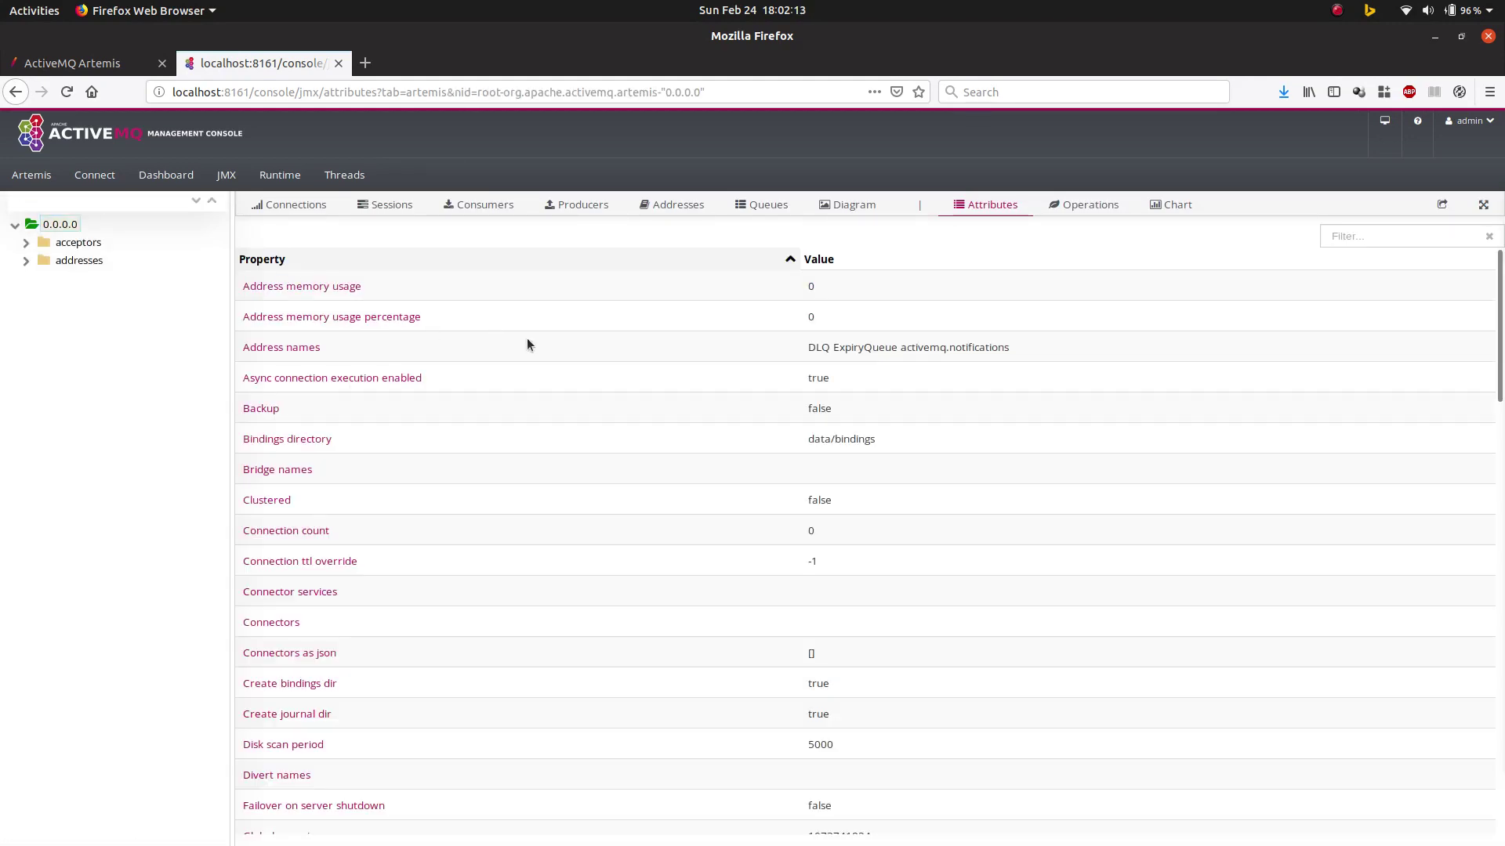
pyautogui.scroll(-3, 644, 377)
pyautogui.scroll(2, 644, 377)
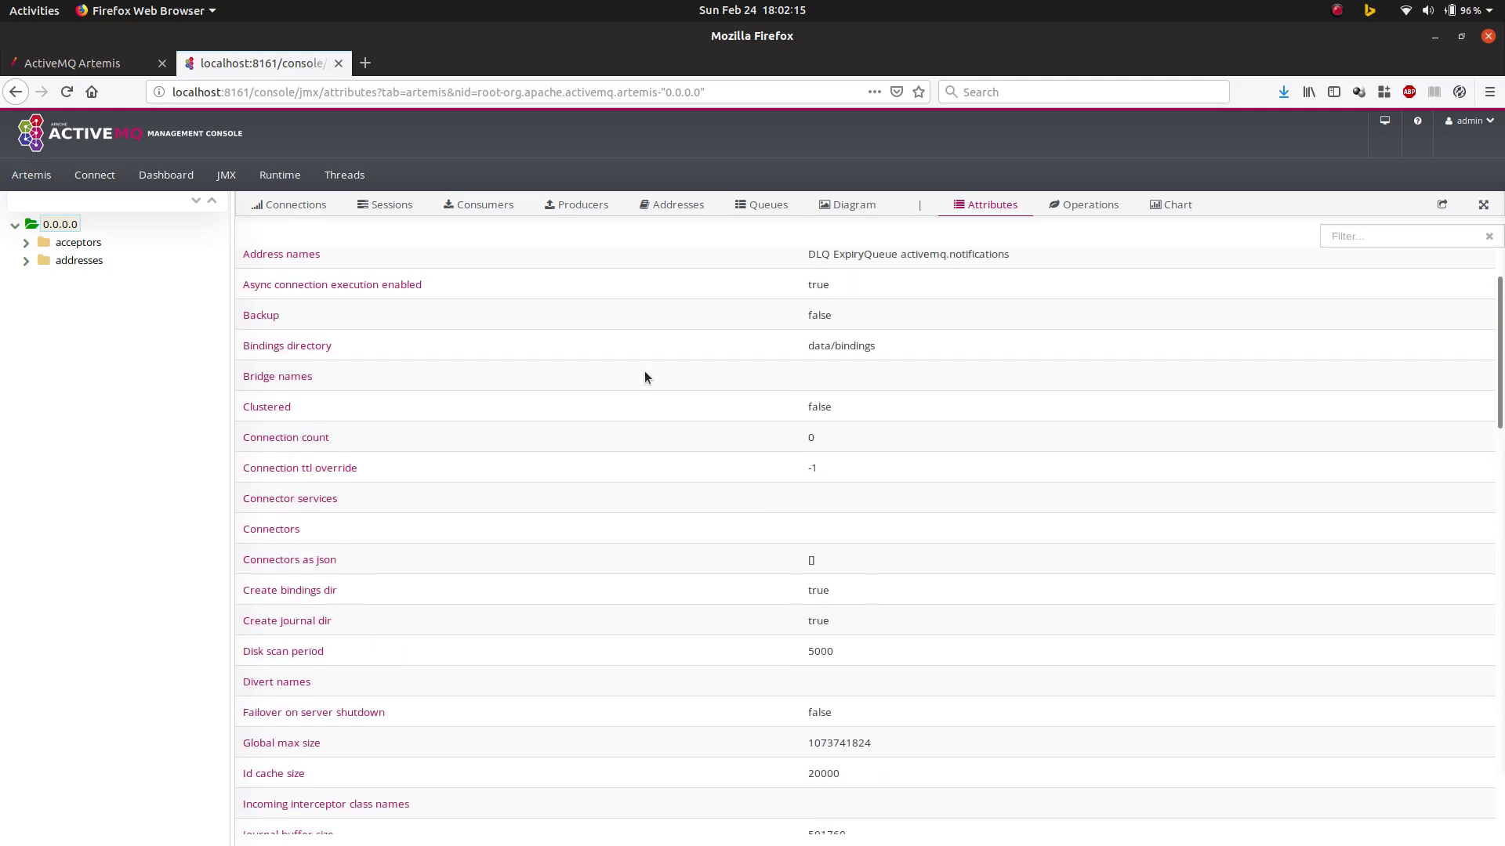
pyautogui.scroll(1, 645, 376)
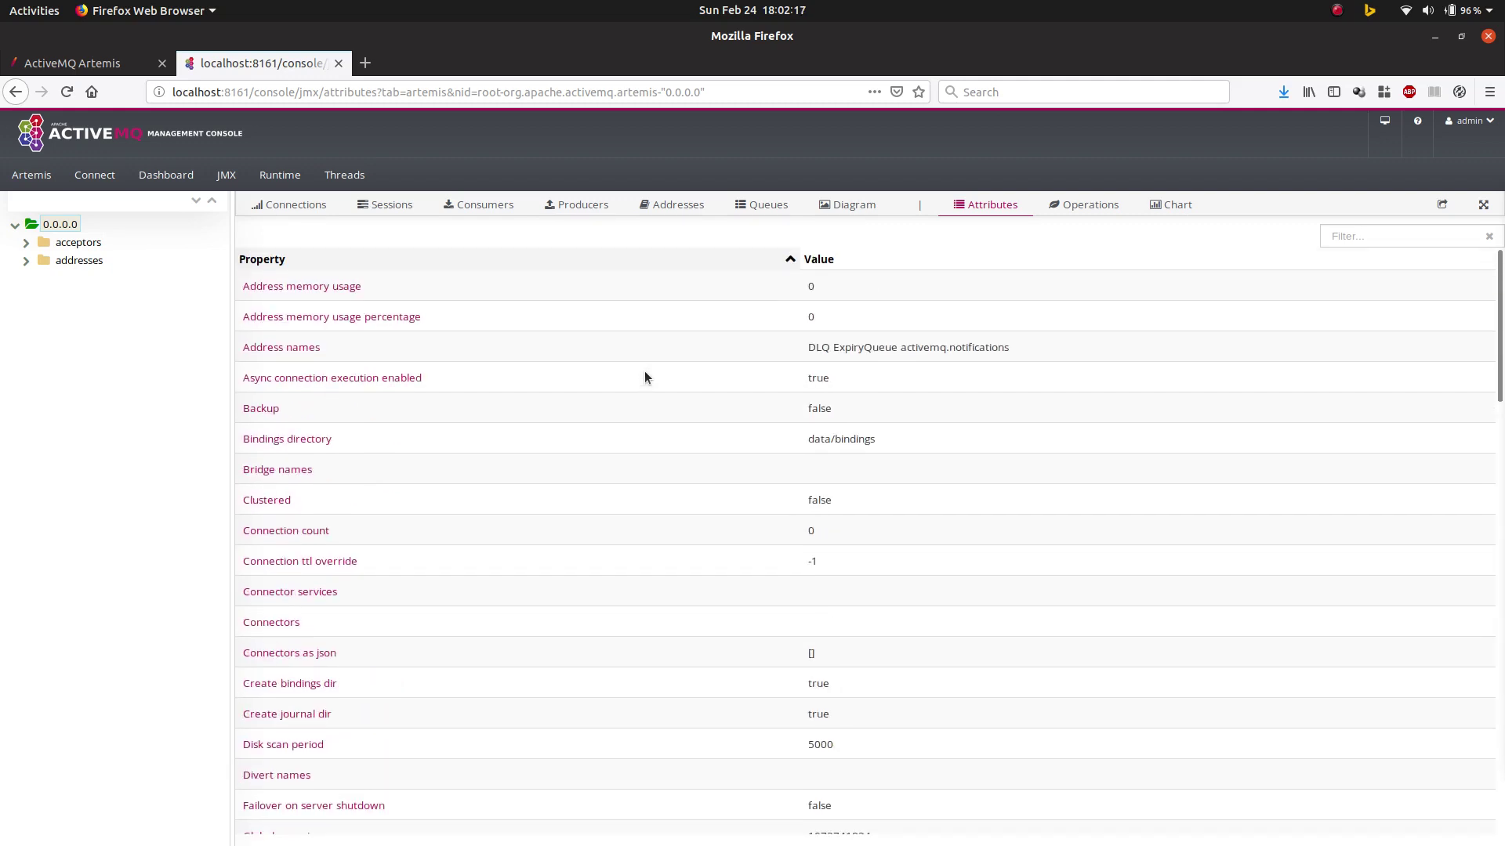